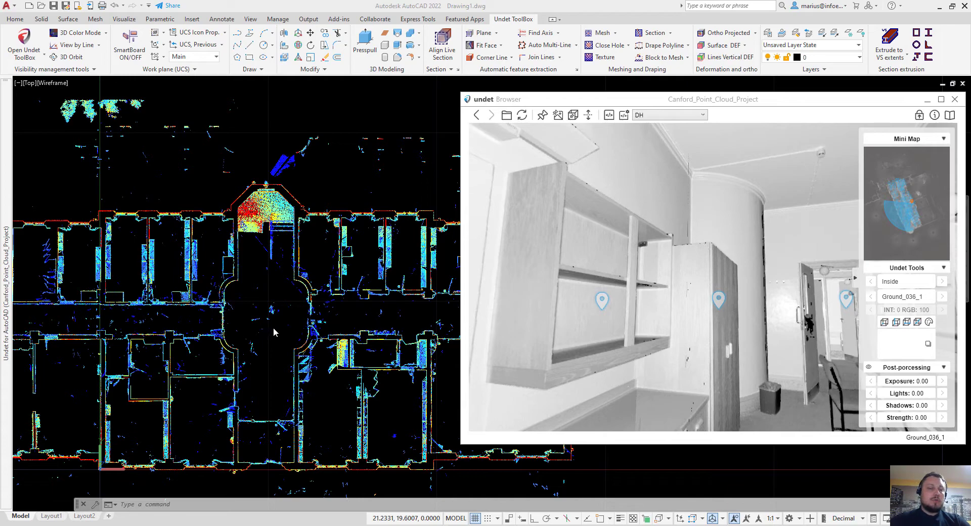
# Pick the zigzag object beside the partition wall on the plan as base point and accept its Ground_061_1 scan view.
pyautogui.scroll(2, 276, 333)
pyautogui.scroll(-2, 283, 342)
pyautogui.scroll(2, 303, 357)
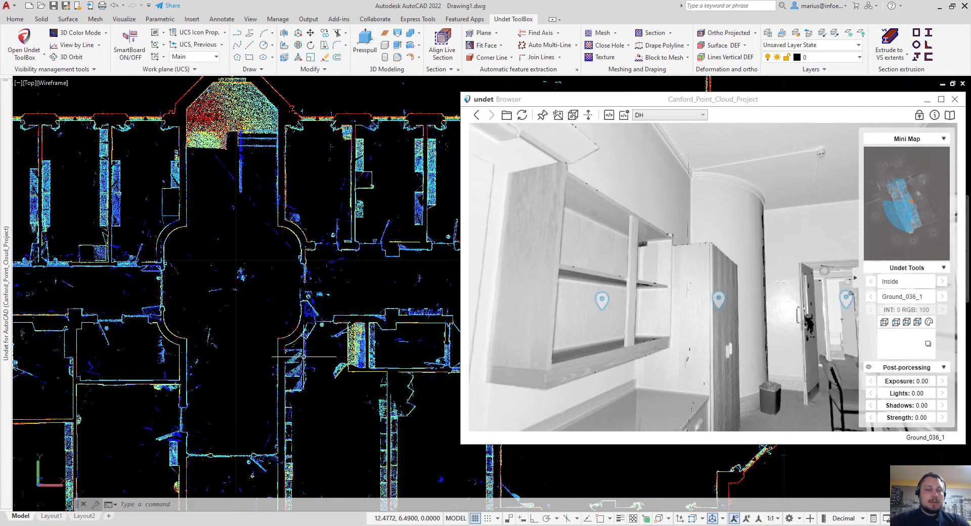
pyautogui.moveTo(332, 371)
pyautogui.mouseDown(button='middle')
pyautogui.moveTo(238, 291)
pyautogui.moveTo(215, 287)
pyautogui.mouseUp(button='middle')
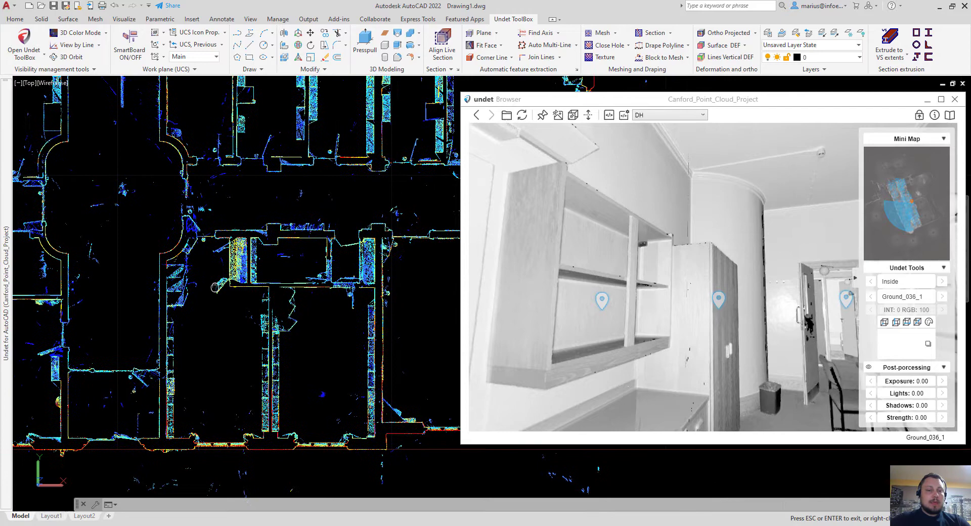
pyautogui.press('Escape')
pyautogui.scroll(2, 238, 304)
pyautogui.scroll(2, 283, 329)
pyautogui.scroll(2, 321, 358)
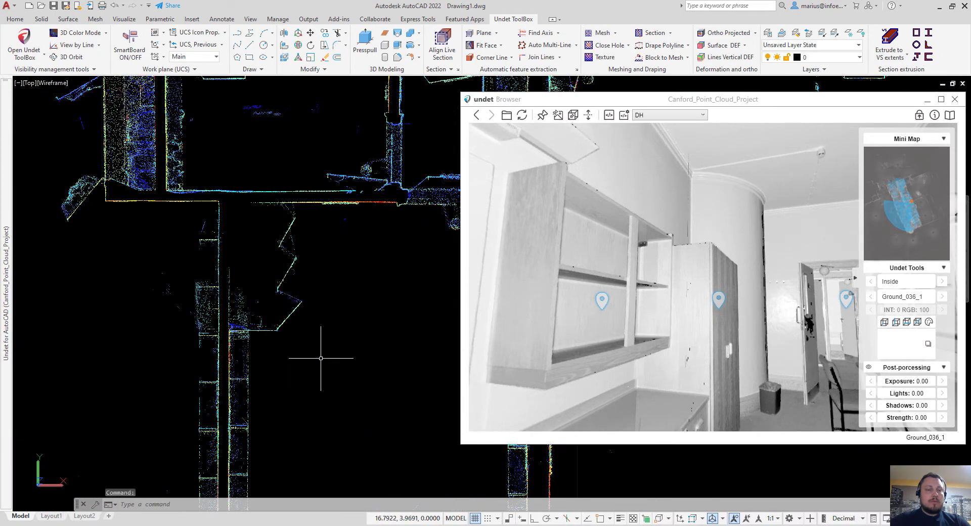
pyautogui.moveTo(324, 342); pyautogui.dragTo(283, 362, button='middle')
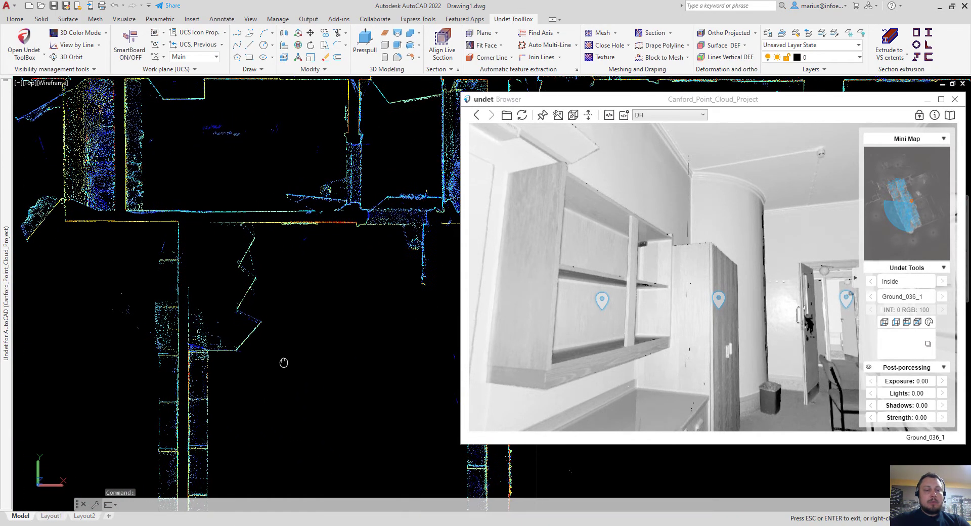
pyautogui.press('Escape')
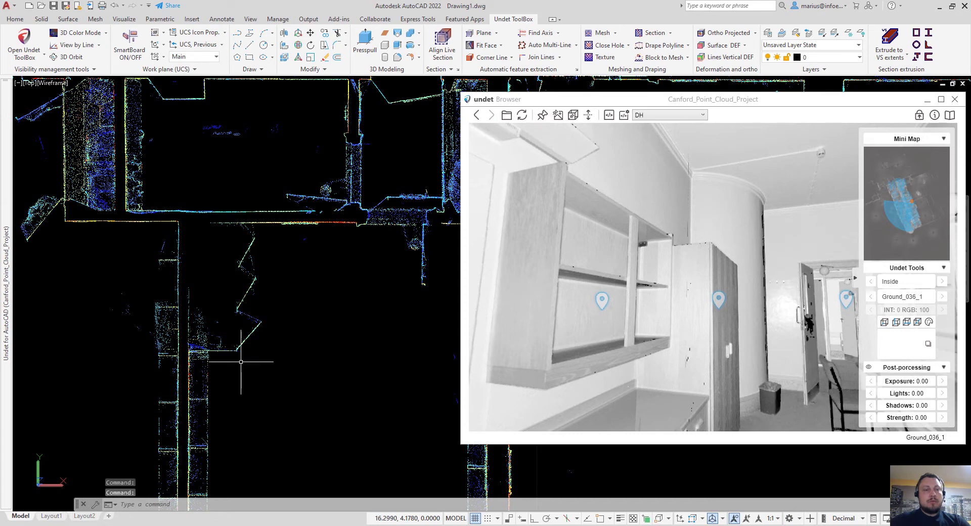
pyautogui.moveTo(7, 265)
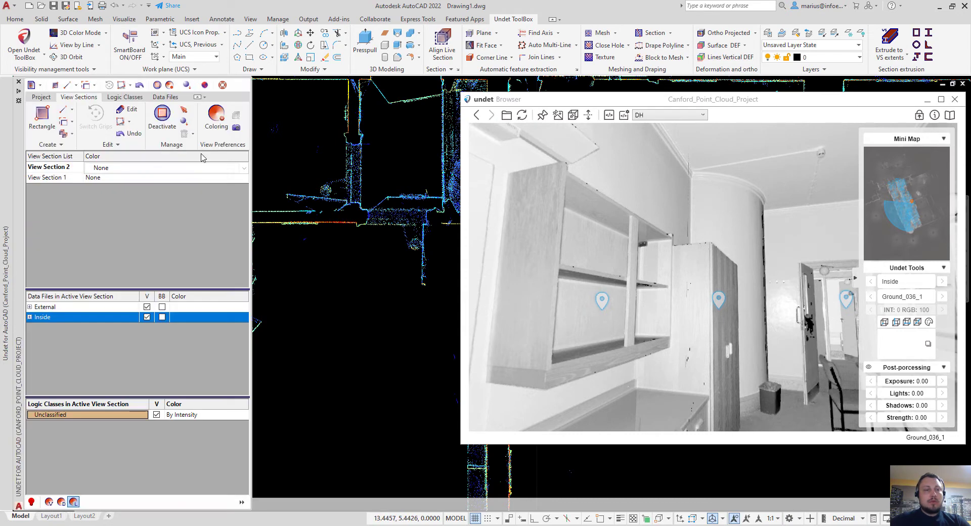
pyautogui.click(205, 86)
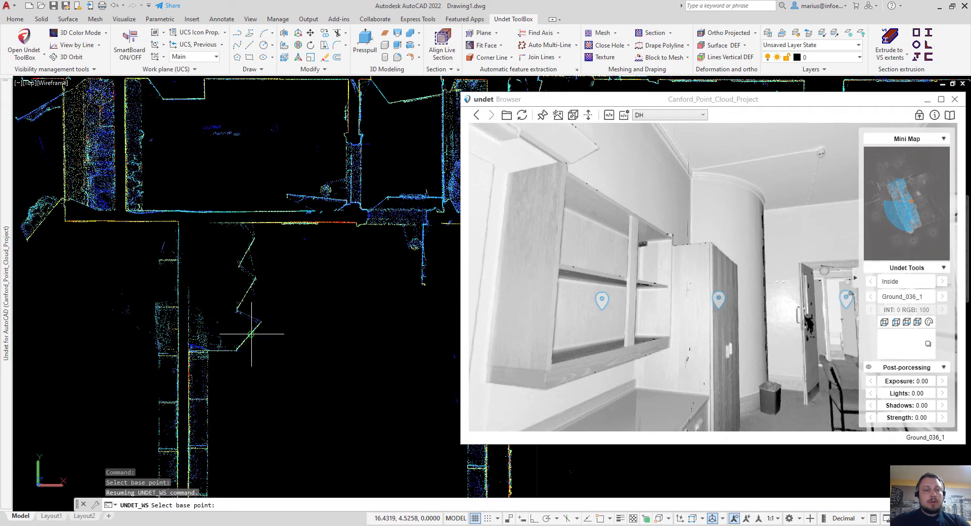
pyautogui.click(640, 330)
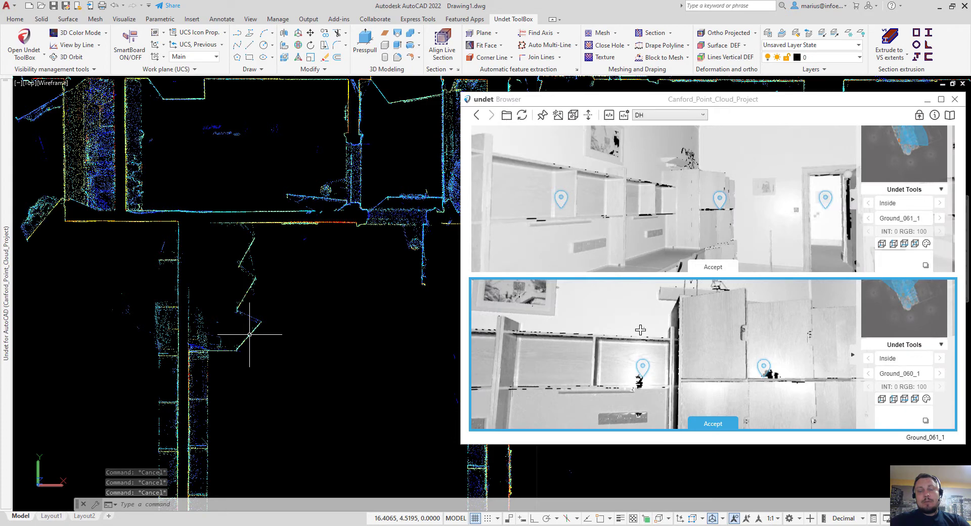
pyautogui.click(718, 202)
pyautogui.click(710, 266)
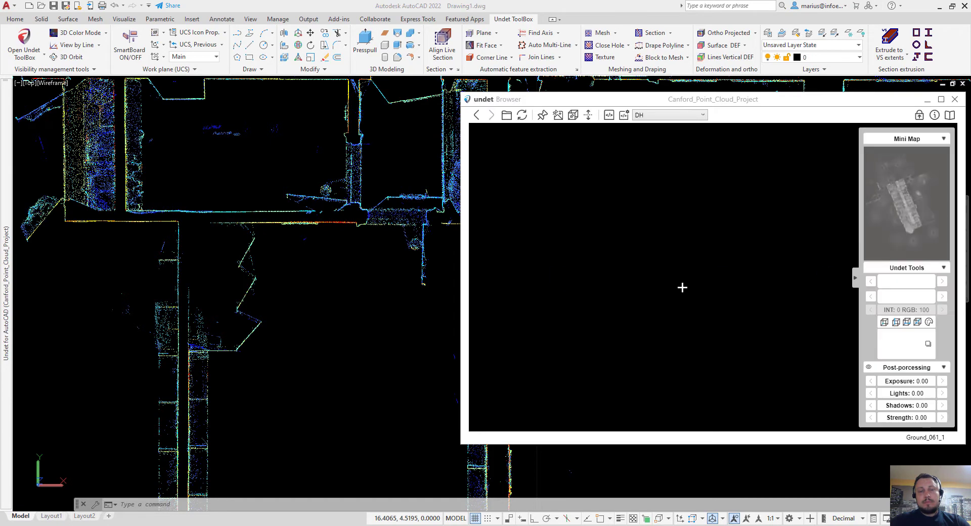
# Pick the rectangular object beside the curved wall as base point and open its Ground_036_1 scan view.
pyautogui.scroll(-8, 213, 247)
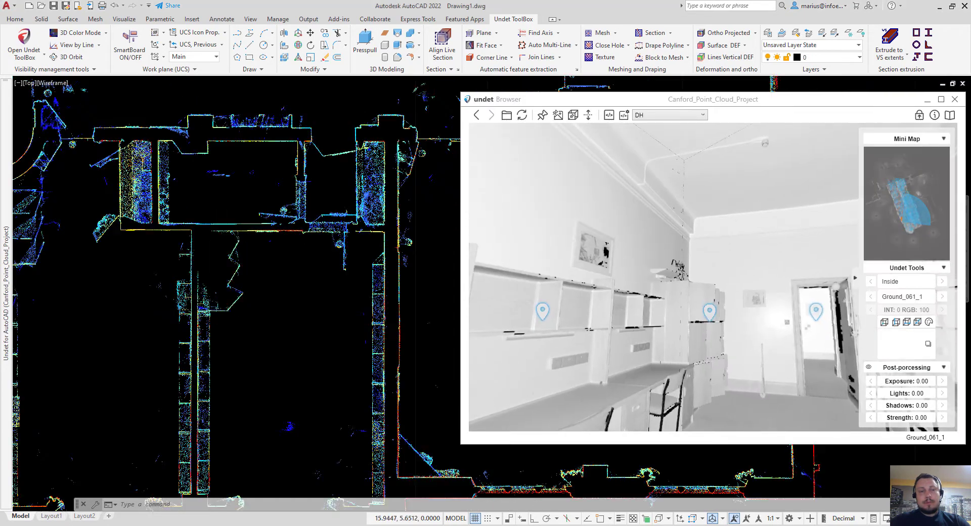
pyautogui.moveTo(254, 258); pyautogui.dragTo(337, 285, button='middle')
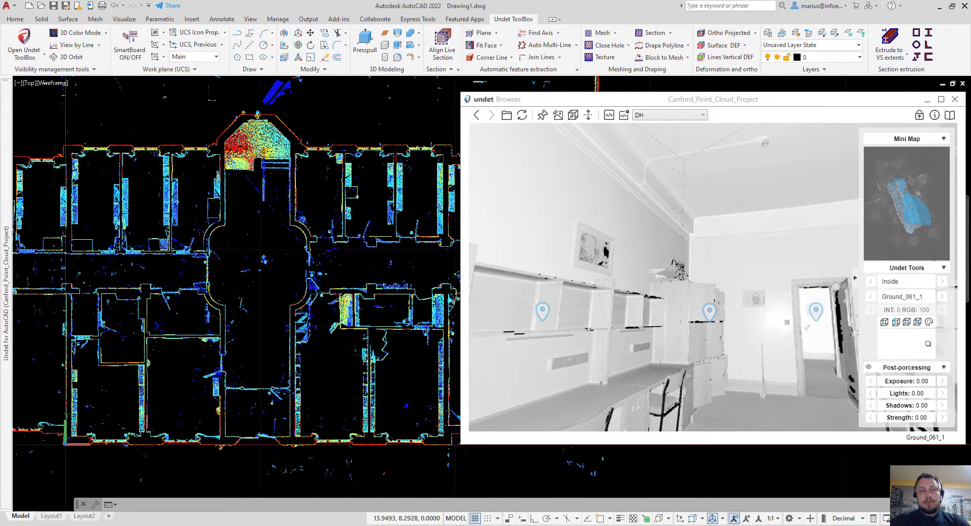
pyautogui.scroll(6, 203, 200)
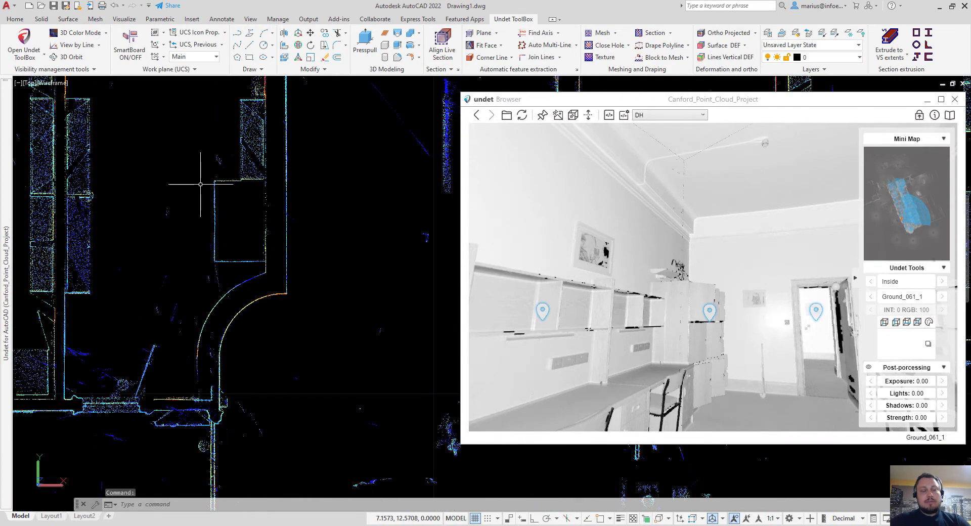
pyautogui.moveTo(202, 187); pyautogui.dragTo(243, 232, button='middle')
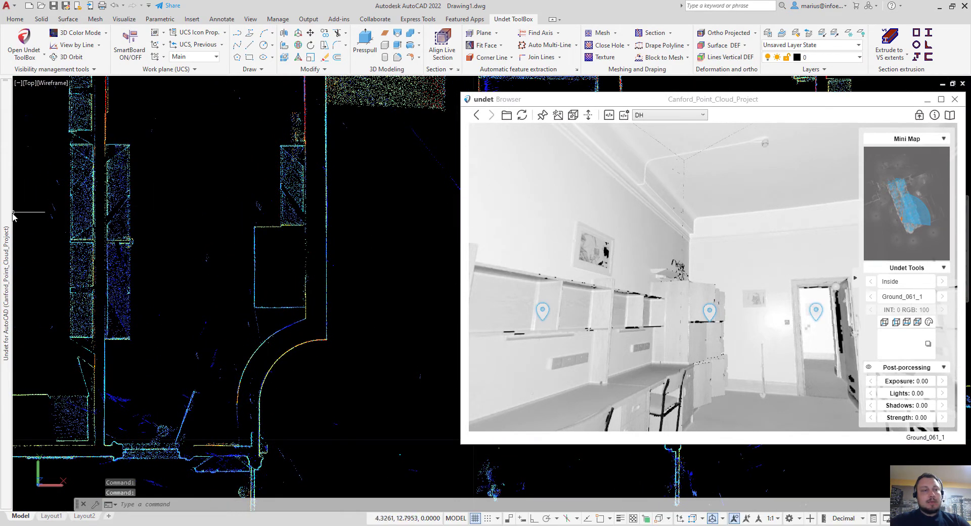
pyautogui.moveTo(6, 218)
pyautogui.click(205, 87)
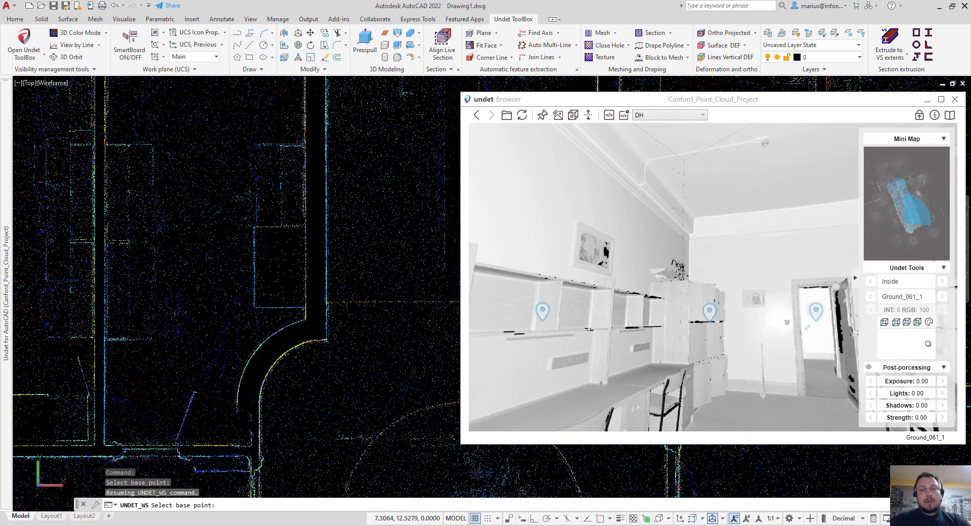
pyautogui.click(666, 291)
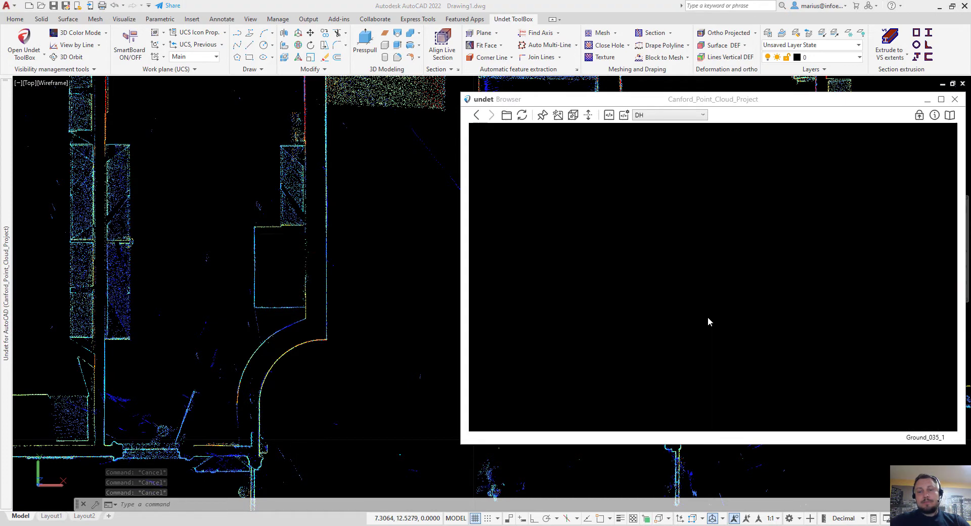
pyautogui.click(710, 318)
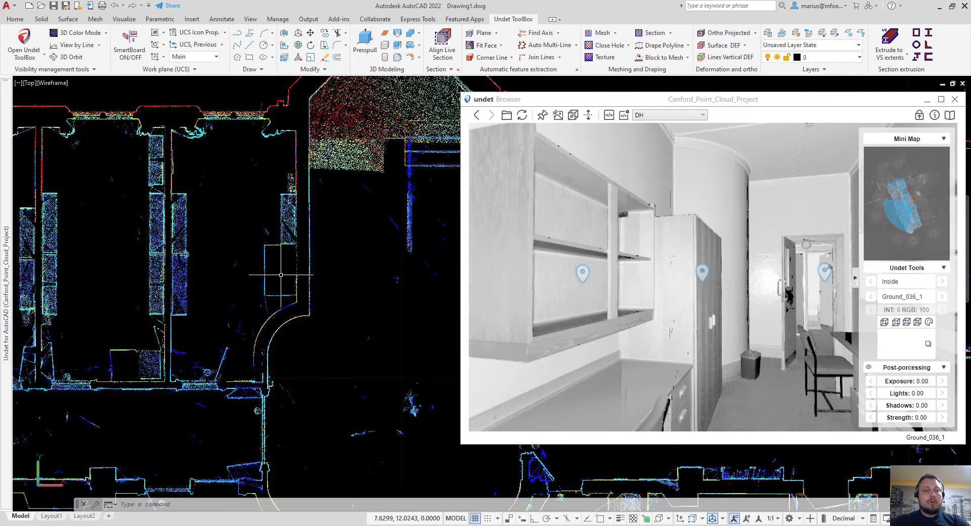
# Turn on the BB display for the External and Inside data files to show scan positions on the plan.
pyautogui.scroll(-5, 281, 275)
pyautogui.moveTo(318, 310)
pyautogui.mouseDown(button='middle')
pyautogui.moveTo(296, 255)
pyautogui.moveTo(225, 255)
pyautogui.mouseUp(button='middle')
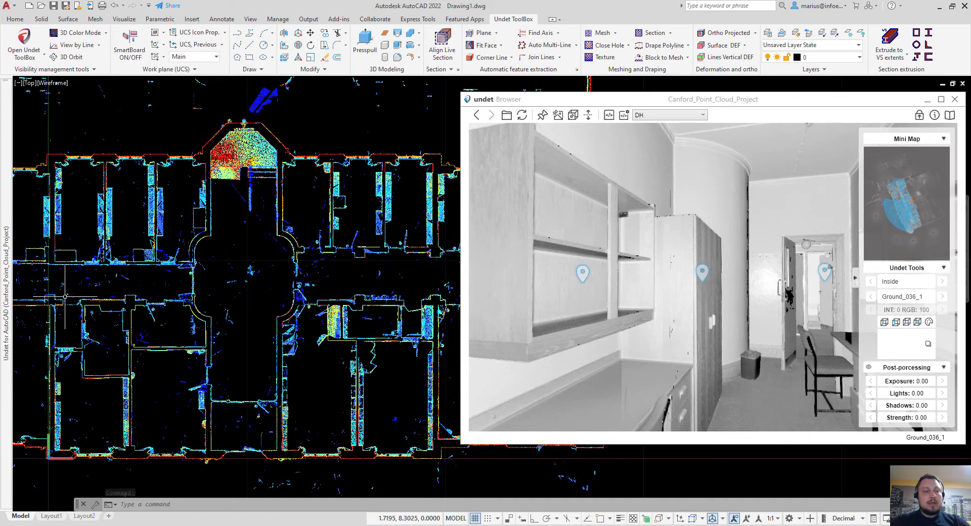
pyautogui.moveTo(9, 314)
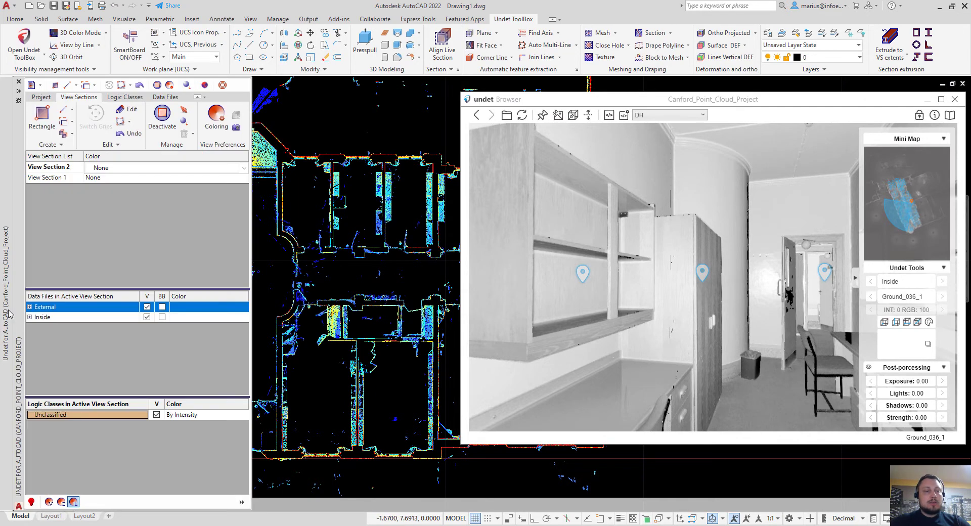
pyautogui.click(162, 317)
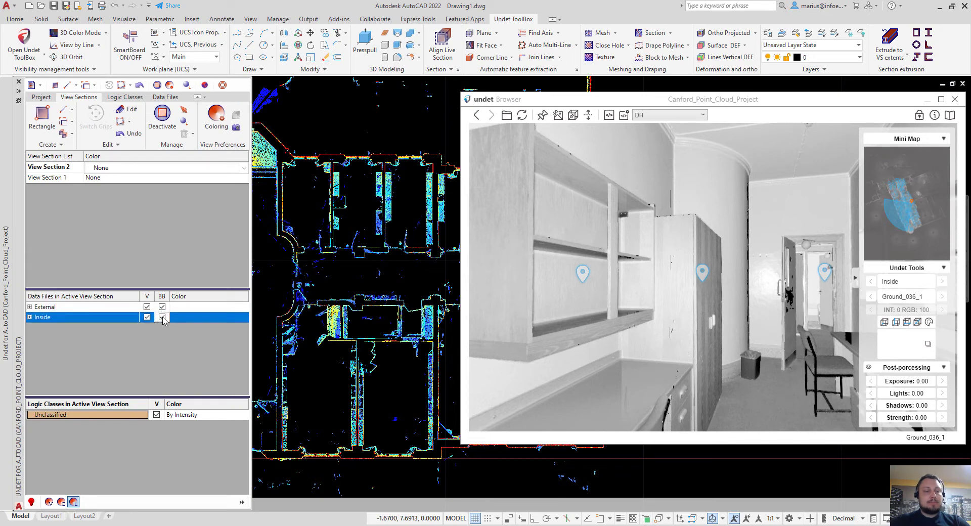
pyautogui.click(281, 295)
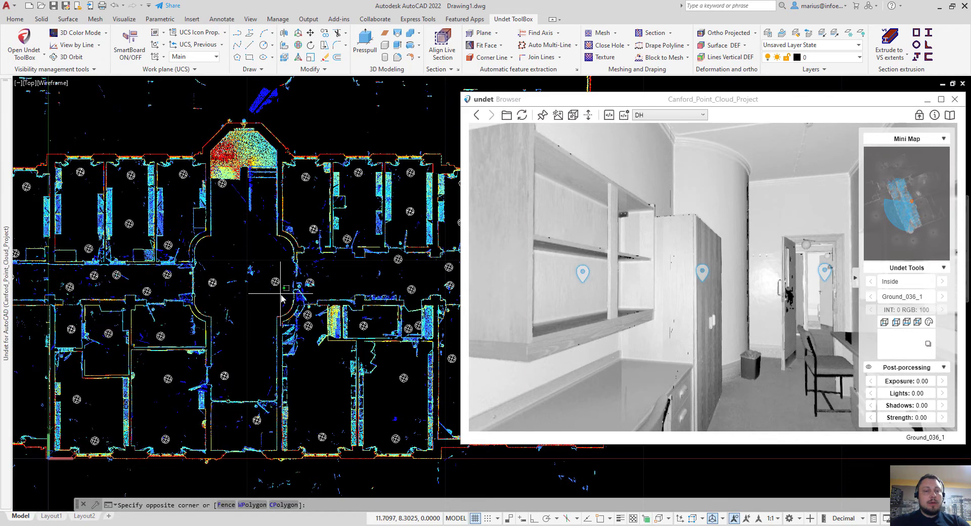
pyautogui.press('Escape')
# Open the Ground_058_1 scan view from its position marker in the small room right of the curved hall and look around.
pyautogui.scroll(3, 299, 294)
pyautogui.moveTo(289, 296); pyautogui.dragTo(205, 220, button='middle')
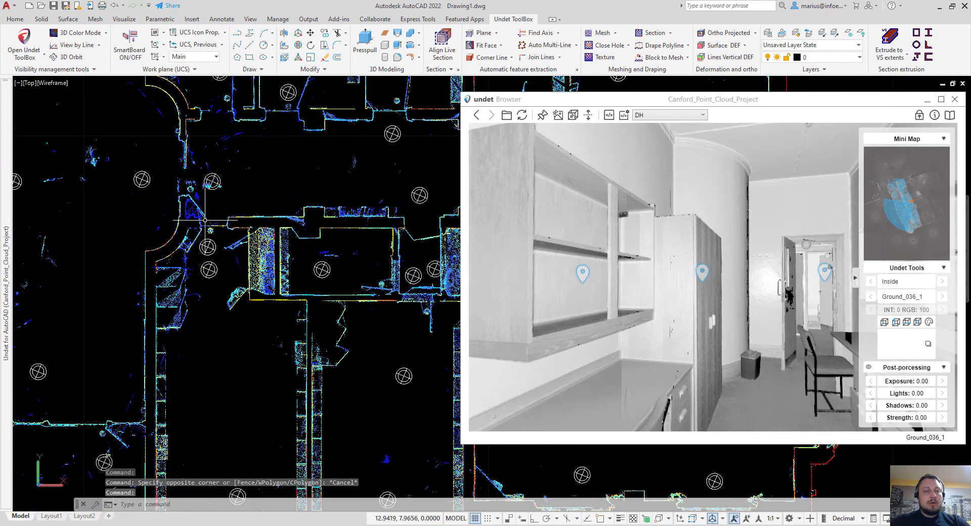
pyautogui.doubleClick(322, 272)
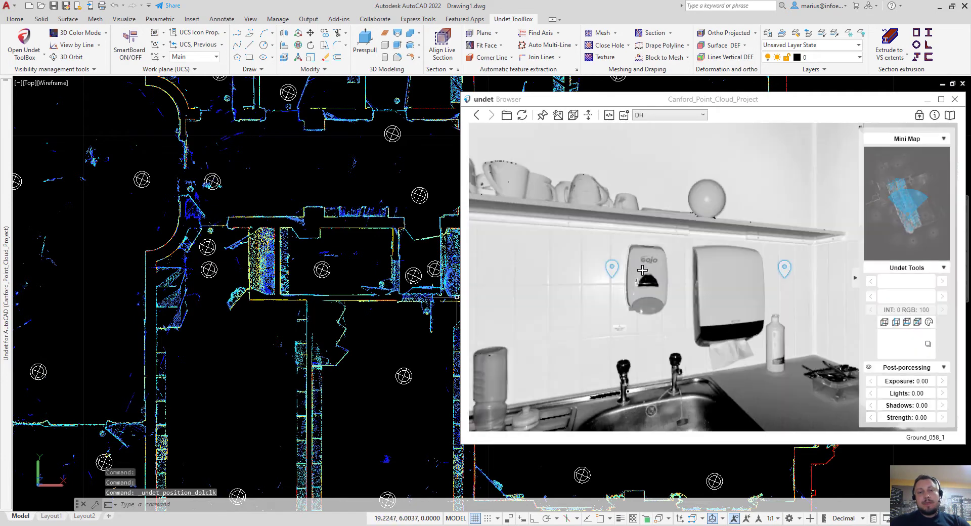
pyautogui.moveTo(671, 302); pyautogui.dragTo(526, 212)
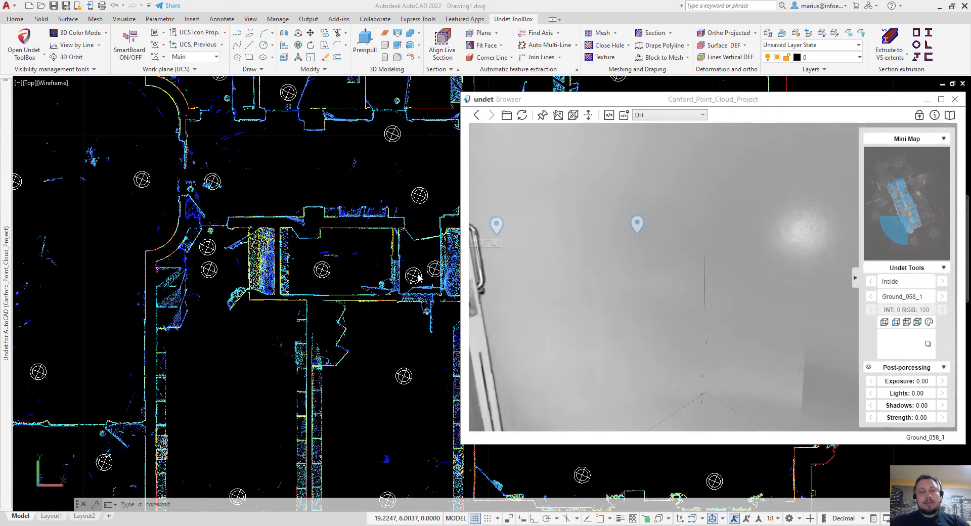
# Open the Ground_044_1 scan view from its position marker near the right side of the central hall.
pyautogui.click(352, 319)
pyautogui.moveTo(352, 319); pyautogui.dragTo(399, 336, button='middle')
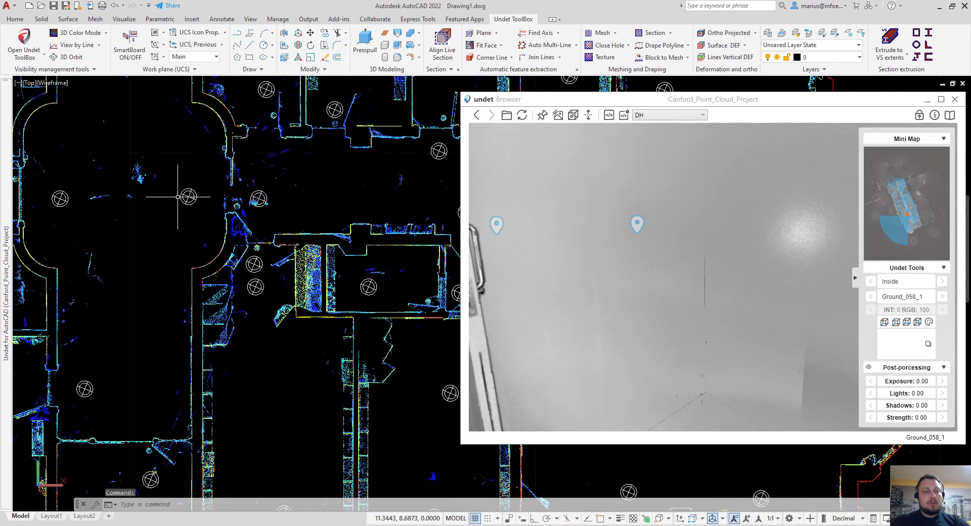
pyautogui.doubleClick(188, 198)
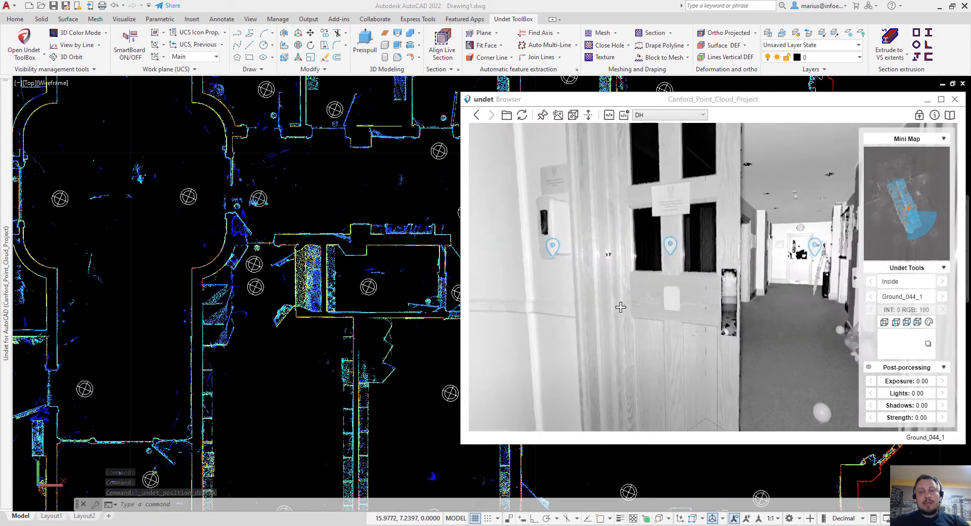
# Open the Ground_025_1 scan view from the marker in the narrow room below the left corridor and look around.
pyautogui.click(162, 268)
pyautogui.moveTo(133, 275); pyautogui.dragTo(333, 229, button='middle')
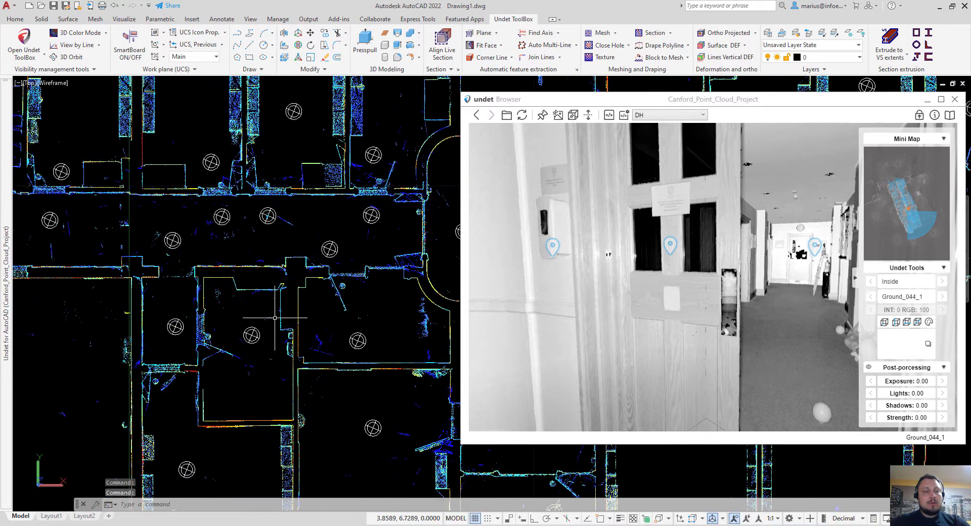
pyautogui.doubleClick(175, 326)
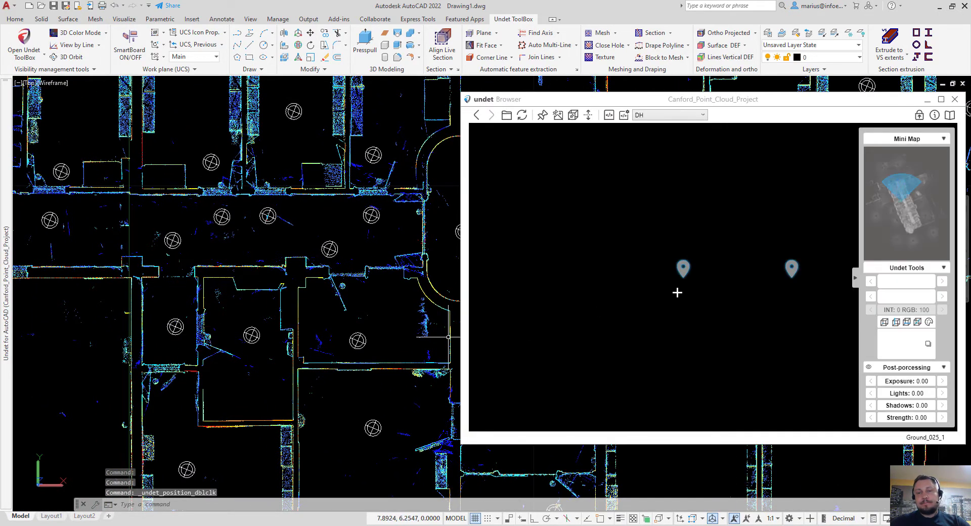
pyautogui.moveTo(717, 310); pyautogui.dragTo(466, 247)
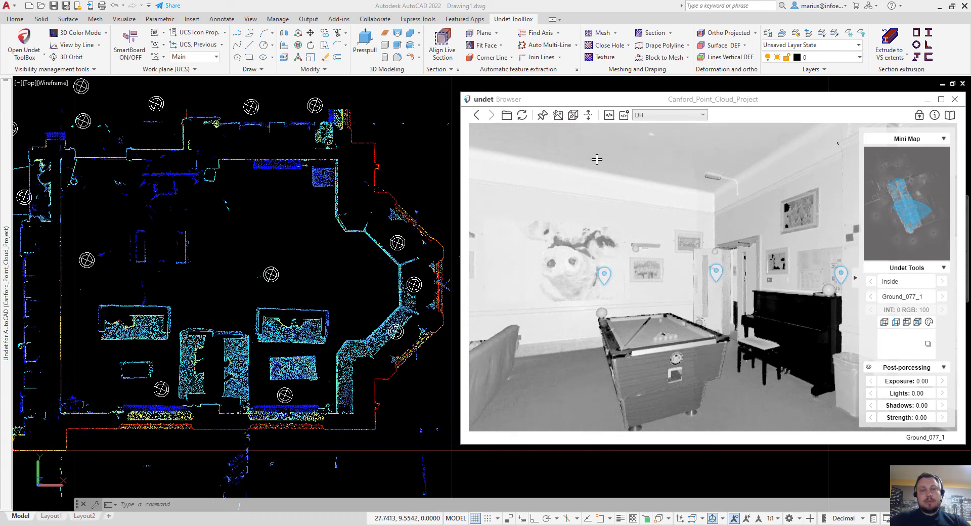
# Enable moving the view section from the Ground_077_1 scan image and place the section at a wall point above the piano.
pyautogui.click(574, 116)
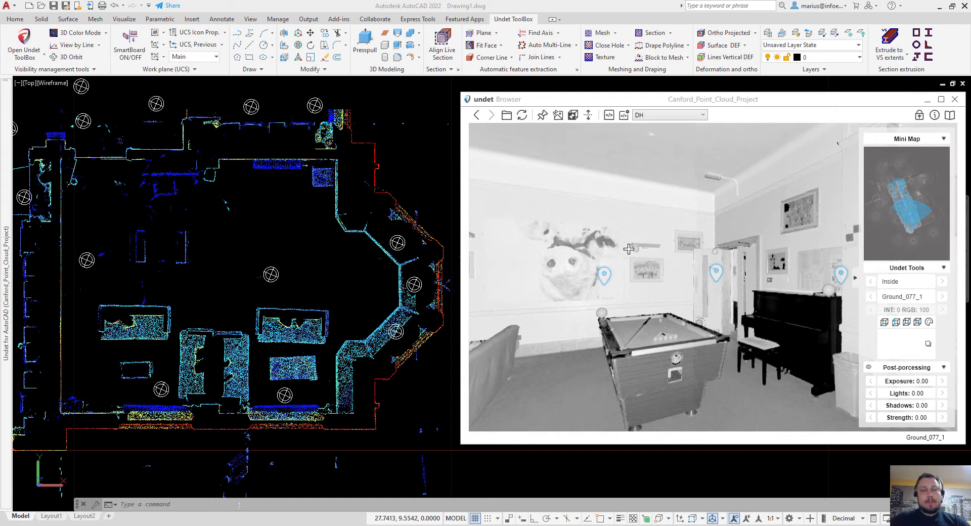
pyautogui.moveTo(667, 264); pyautogui.dragTo(545, 234)
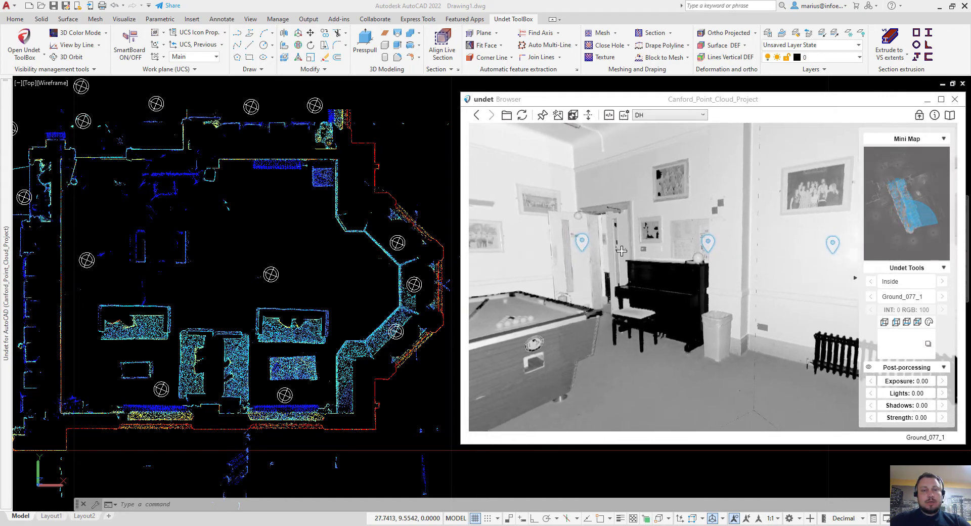
pyautogui.moveTo(680, 214); pyautogui.dragTo(605, 260)
pyautogui.moveTo(667, 241); pyautogui.dragTo(707, 270)
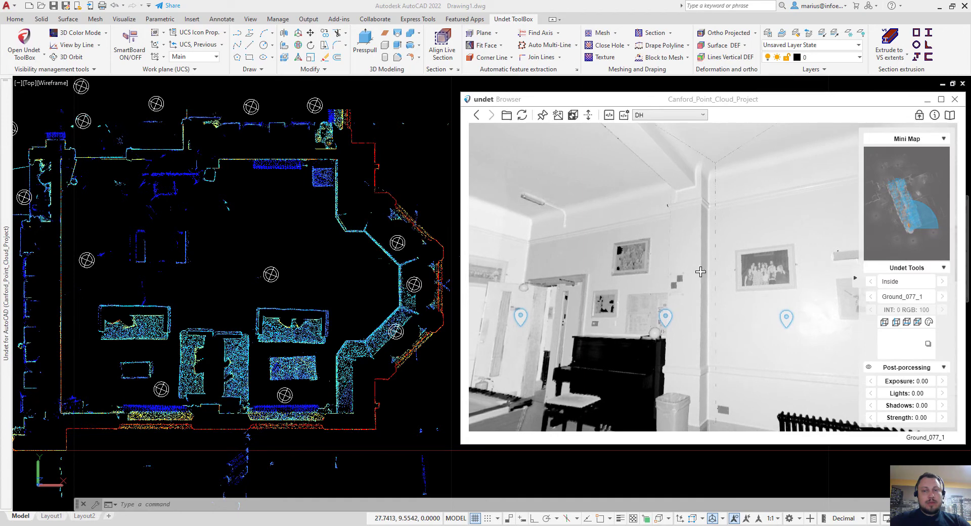
pyautogui.click(681, 252)
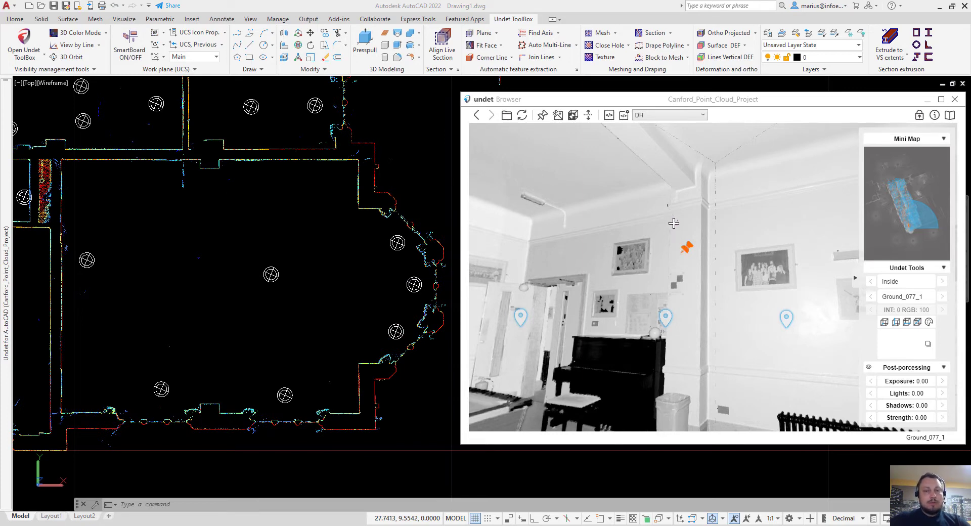
# Move the plan's view section up to a point on the ceiling beam in the scan image.
pyautogui.moveTo(668, 219); pyautogui.dragTo(719, 299)
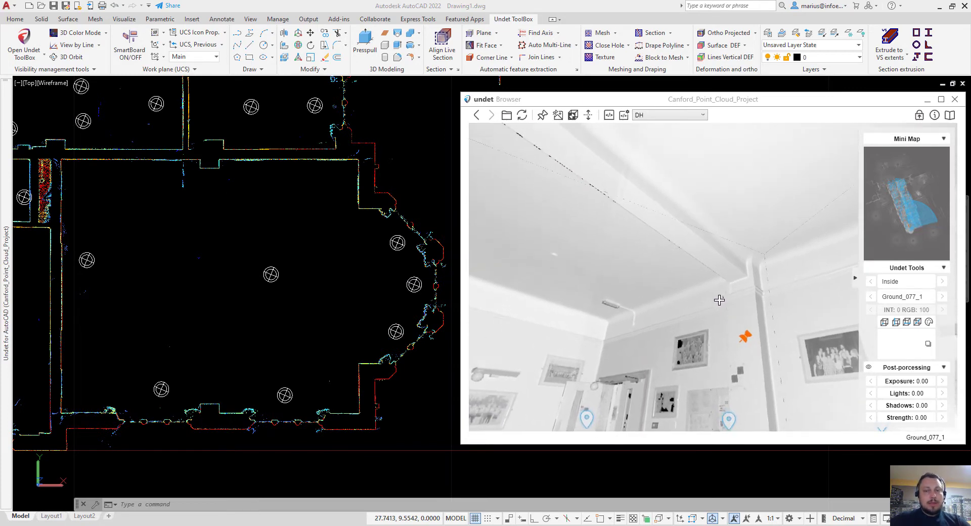
pyautogui.click(658, 226)
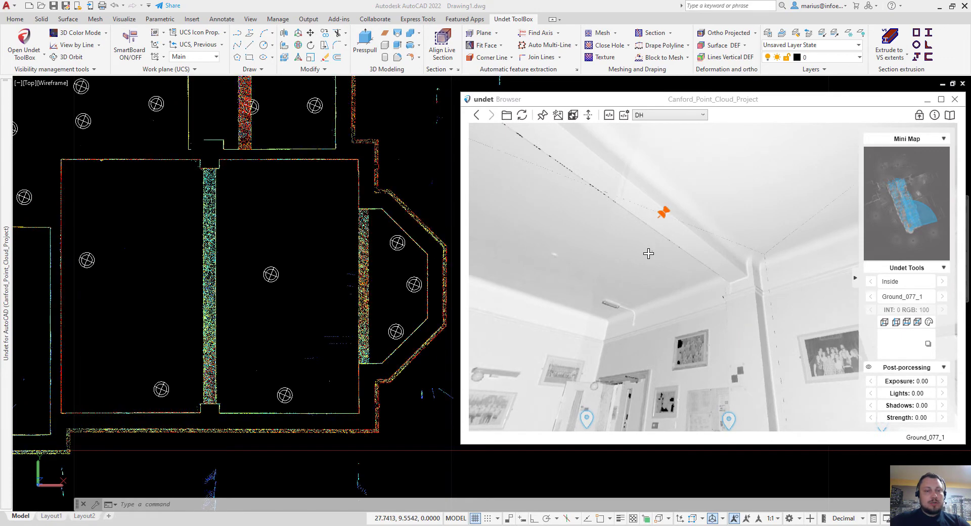
pyautogui.moveTo(651, 292); pyautogui.dragTo(682, 286)
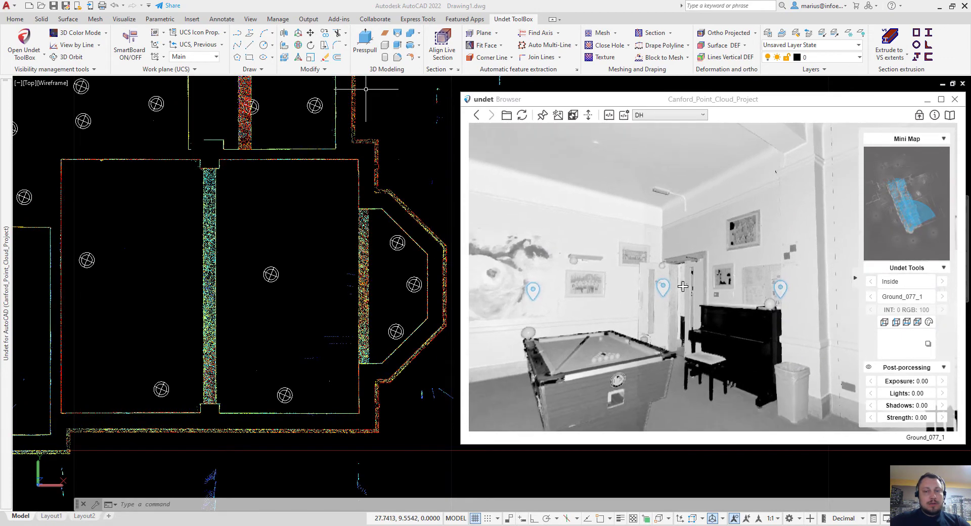
# Move the view section to a wall point left of the piano, then down to the bay window's bench seating.
pyautogui.click(705, 293)
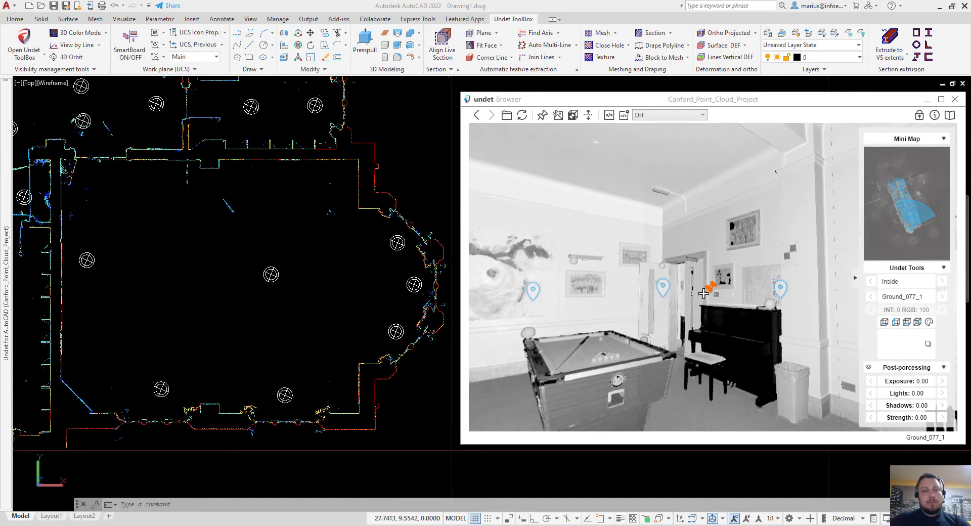
pyautogui.moveTo(597, 300); pyautogui.dragTo(729, 282)
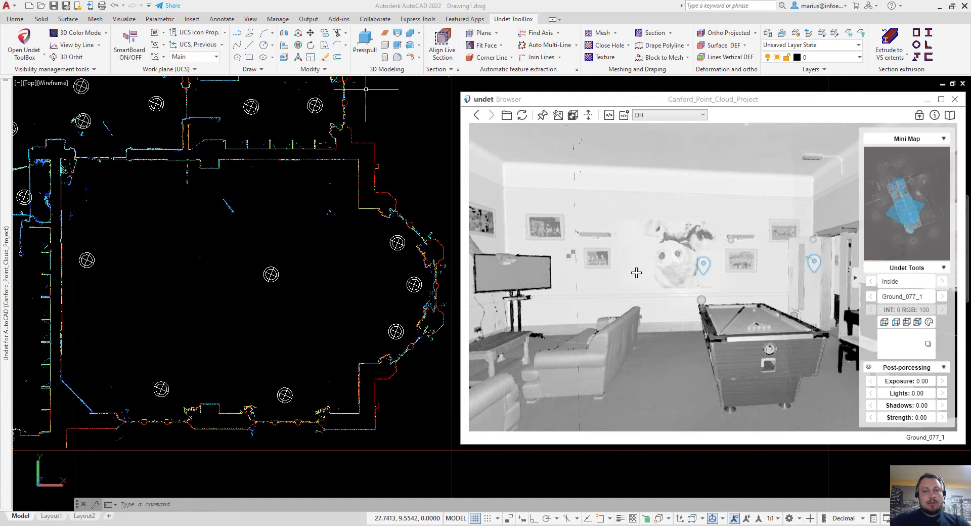
pyautogui.moveTo(635, 275); pyautogui.dragTo(763, 275)
pyautogui.moveTo(679, 259); pyautogui.dragTo(716, 282)
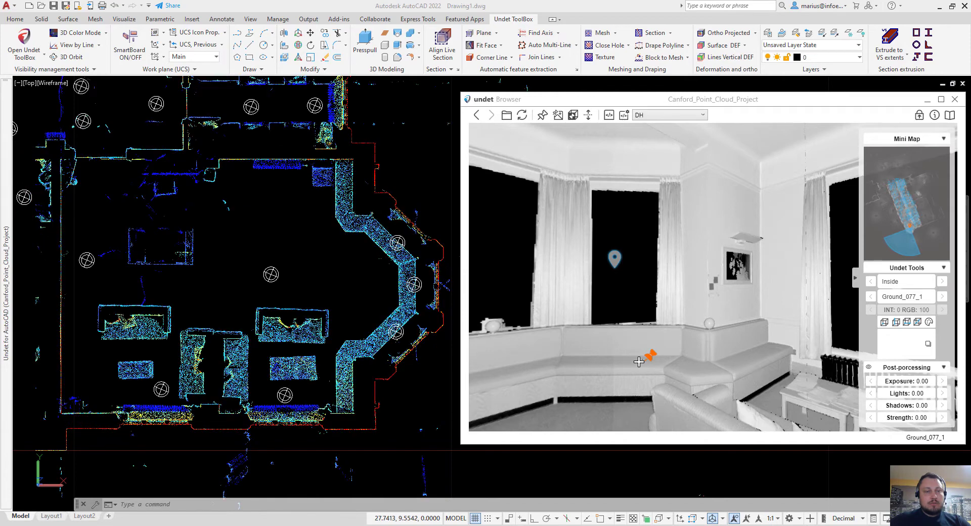
# Raise the view section to a point on the ceiling beam near the bay window in the Ground_077_1 scan.
pyautogui.moveTo(664, 246); pyautogui.dragTo(626, 252)
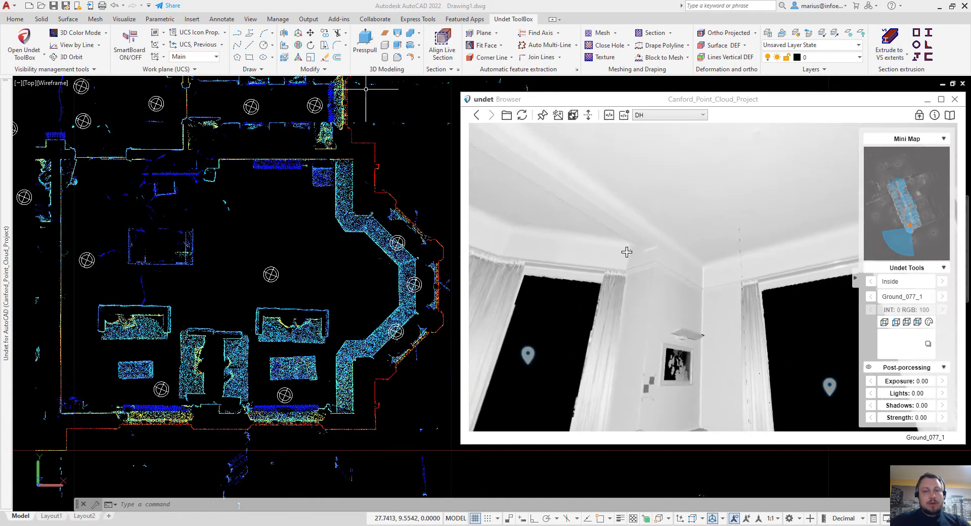
pyautogui.click(624, 232)
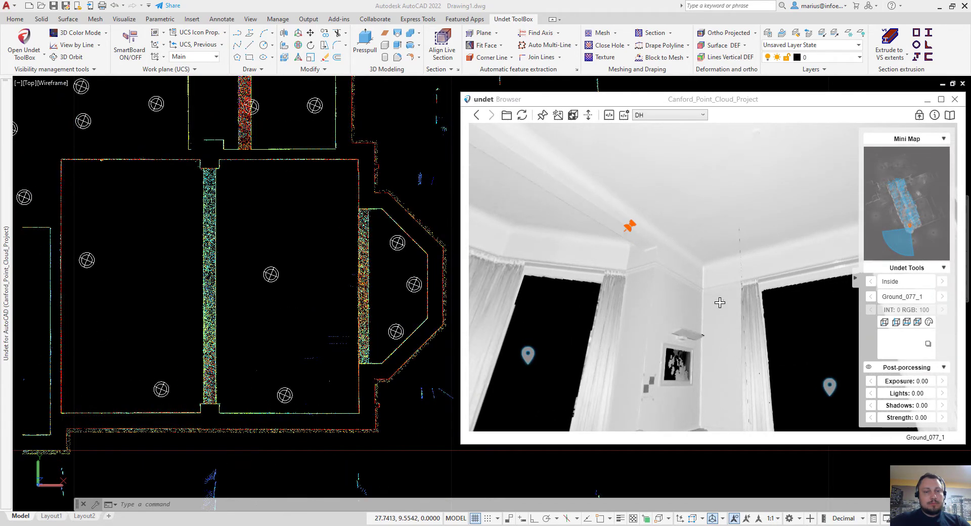
pyautogui.moveTo(743, 309); pyautogui.dragTo(560, 256)
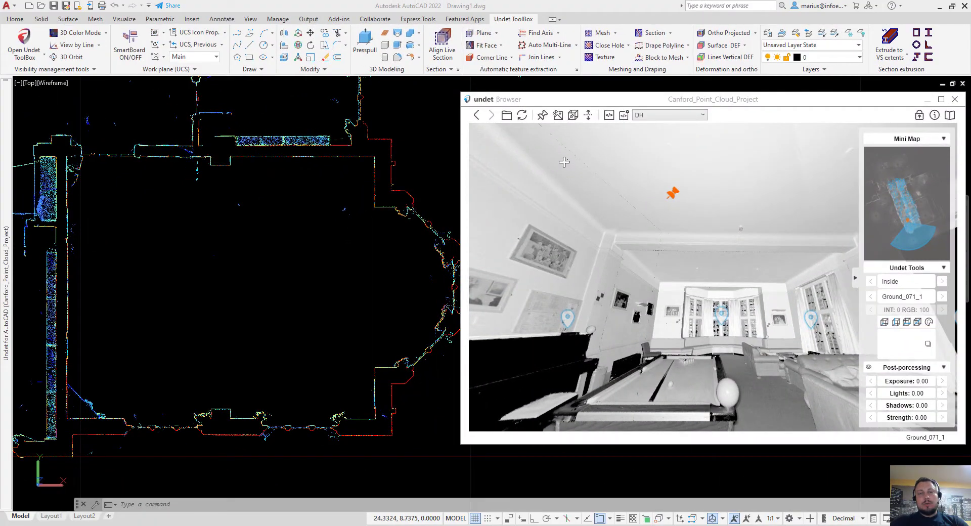
# Enable sending picked points to the drawing and mark both ends of the ceiling beam's edge in the Ground_071_1 scan.
pyautogui.click(541, 120)
pyautogui.scroll(5, 678, 250)
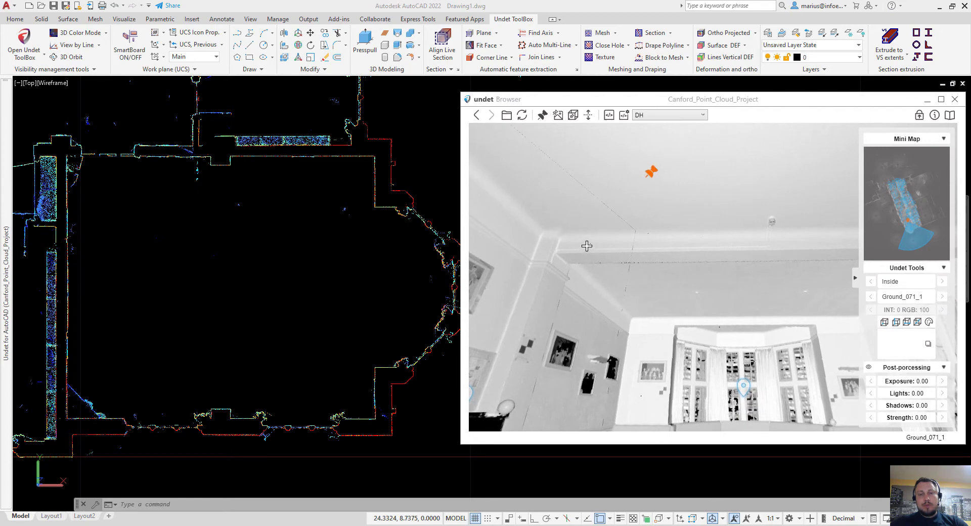
pyautogui.moveTo(737, 264); pyautogui.dragTo(634, 256)
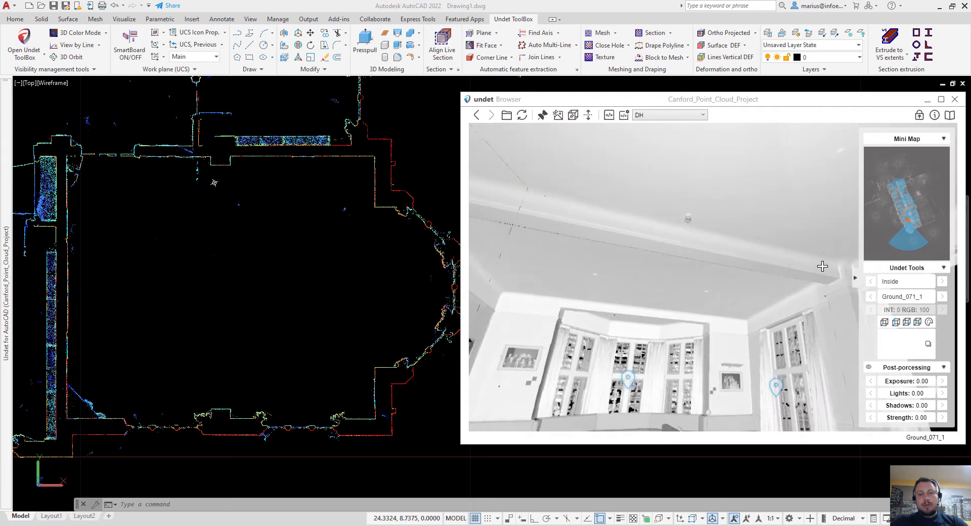
pyautogui.click(812, 266)
# Open the Ground_077_1 scan and mark both ends of the ceiling beam's opposite edge as points.
pyautogui.moveTo(682, 271); pyautogui.dragTo(698, 238)
pyautogui.click(673, 314)
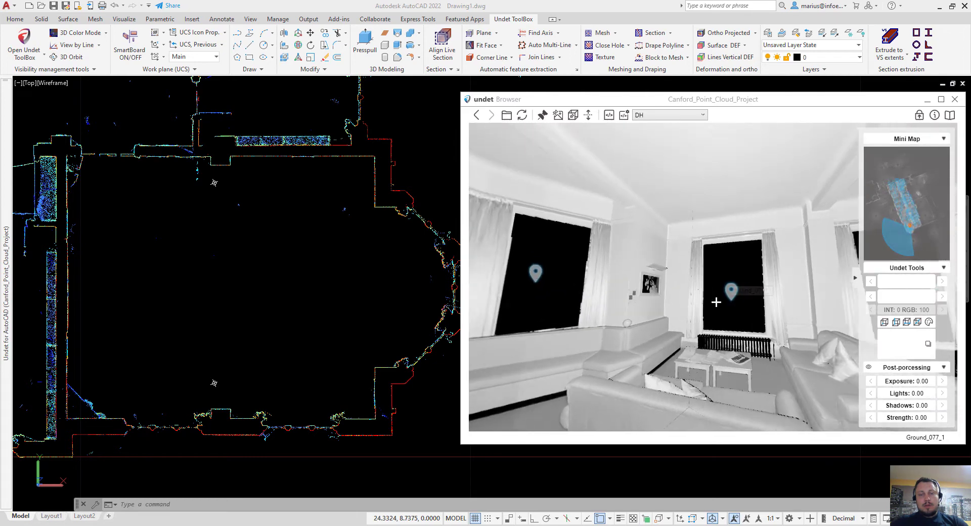
pyautogui.moveTo(725, 257); pyautogui.dragTo(614, 298)
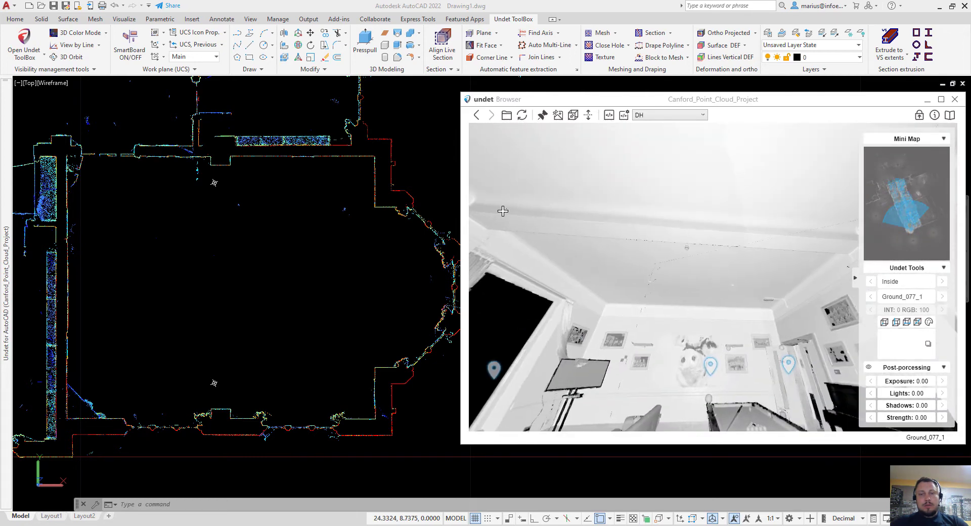
pyautogui.click(827, 236)
# Draw a polyline along the beam's left edge in the plan, connecting its lower and upper marked points.
pyautogui.scroll(2, 199, 395)
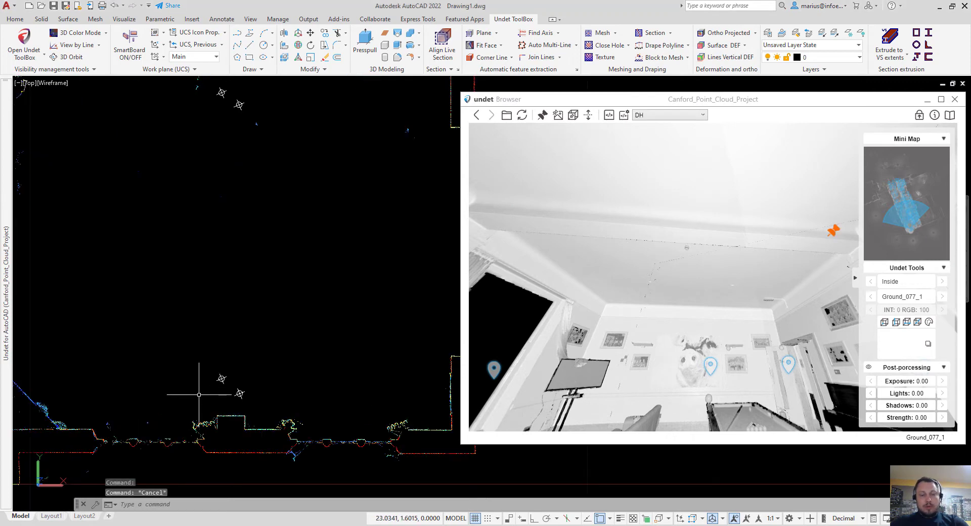
pyautogui.write('pl')
pyautogui.press('Return')
pyautogui.click(221, 379)
pyautogui.scroll(-2, 220, 377)
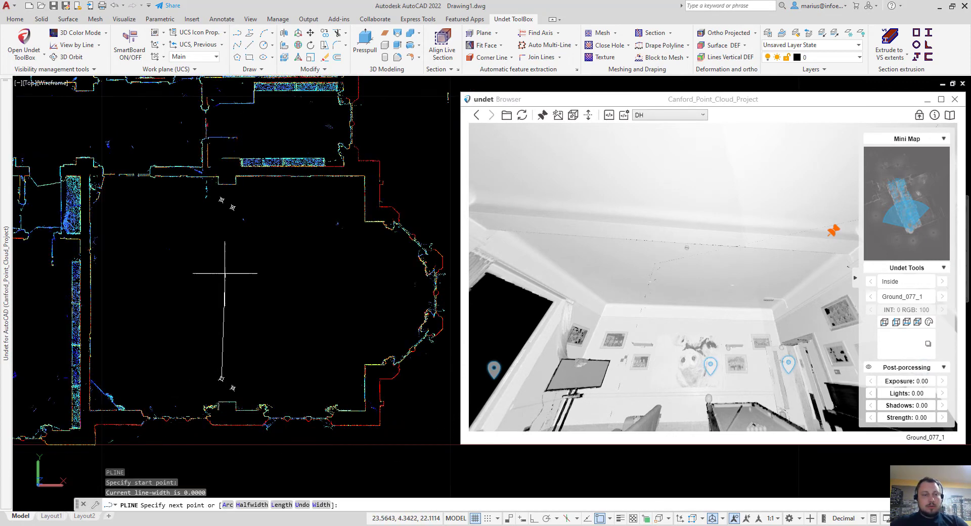
pyautogui.click(221, 200)
pyautogui.press('Return')
# Draw a second polyline along the beam's right edge, from its upper marked point to the lower one.
pyautogui.press('Return')
pyautogui.click(232, 208)
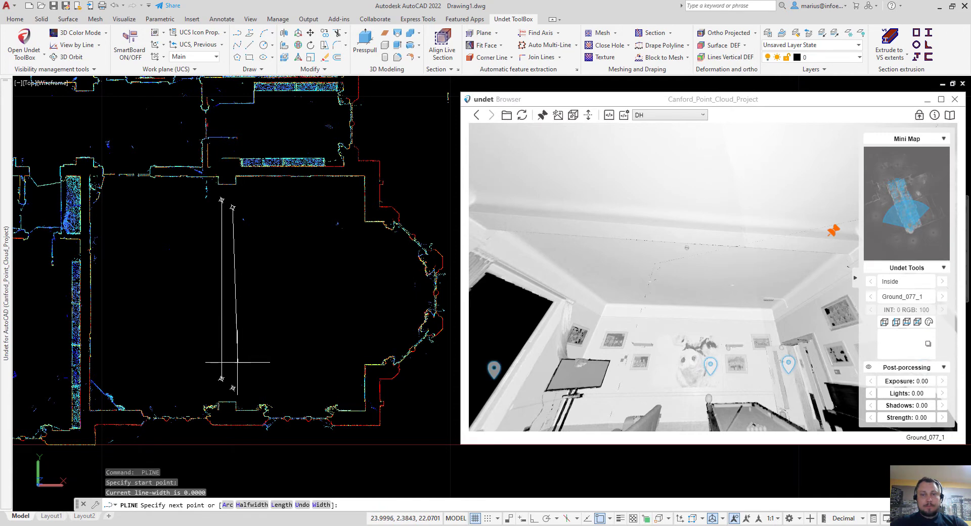
pyautogui.click(232, 388)
pyautogui.press('Escape')
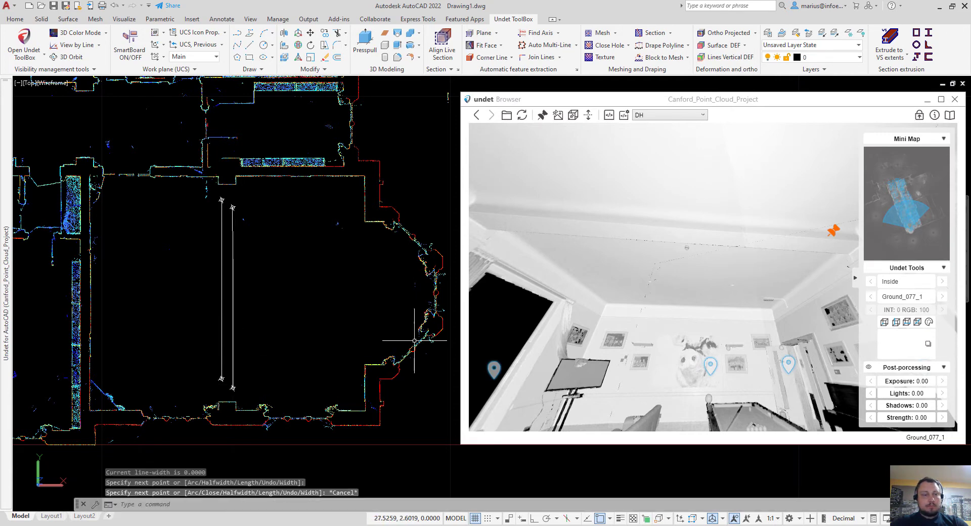
# Move the view section to the ceiling beam in the scan image and compare the two polylines with the point cloud.
pyautogui.click(575, 117)
pyautogui.click(649, 230)
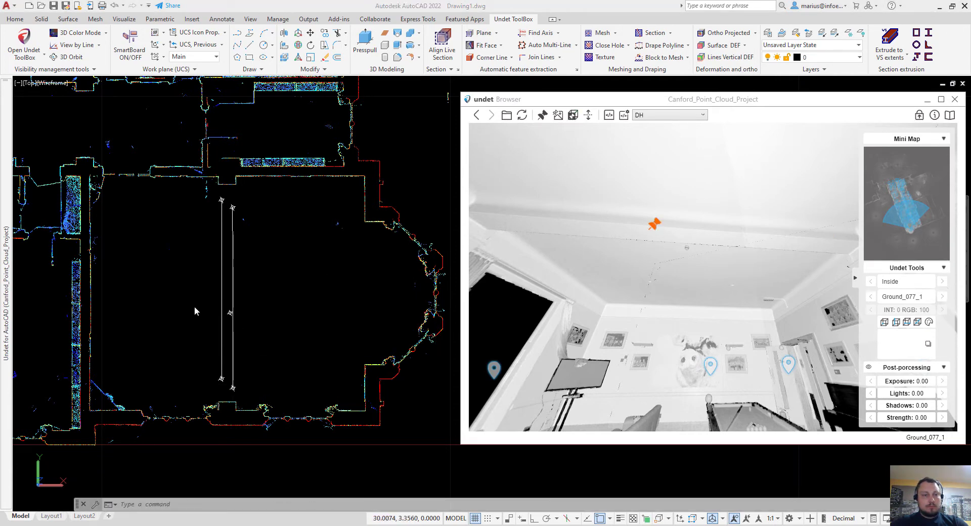
pyautogui.click(211, 308)
pyautogui.scroll(7, 211, 307)
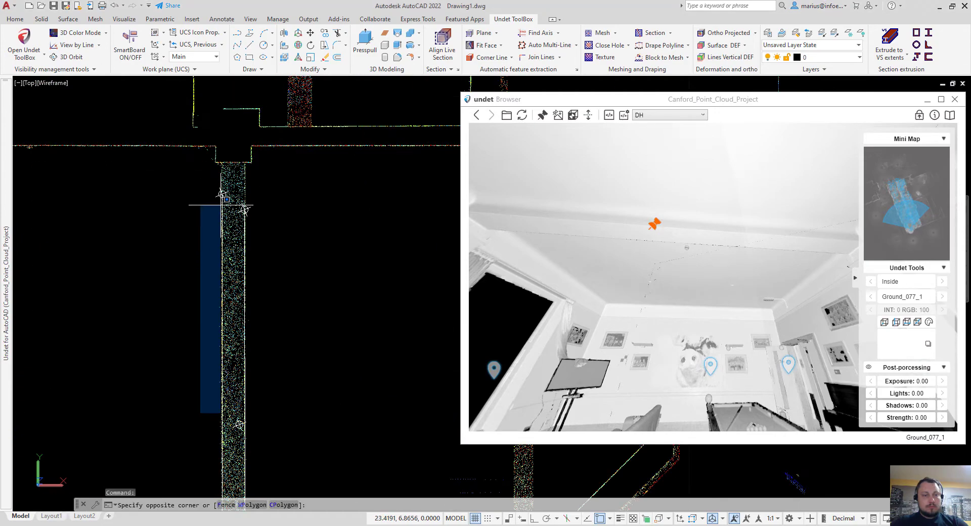
pyautogui.press('Escape')
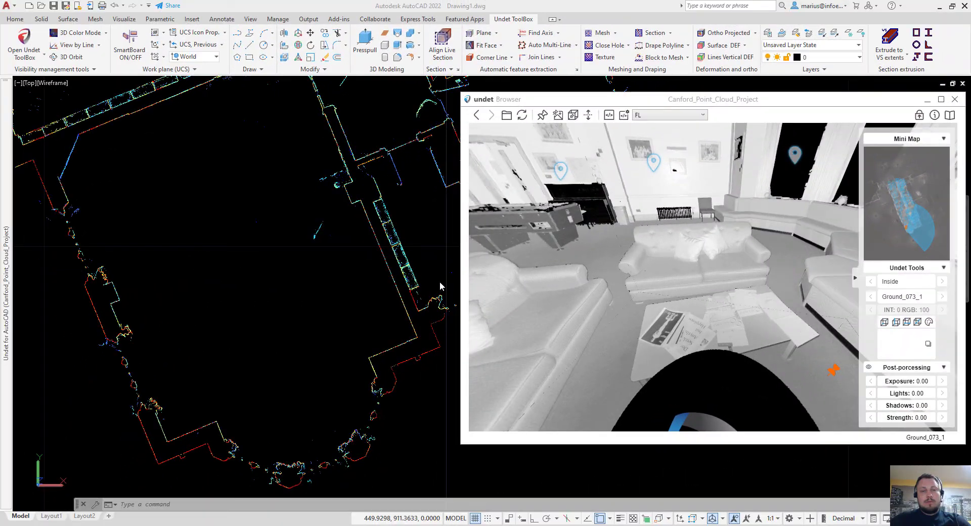
# Review the script definitions in the script options and close them without saving changes.
pyautogui.click(357, 278)
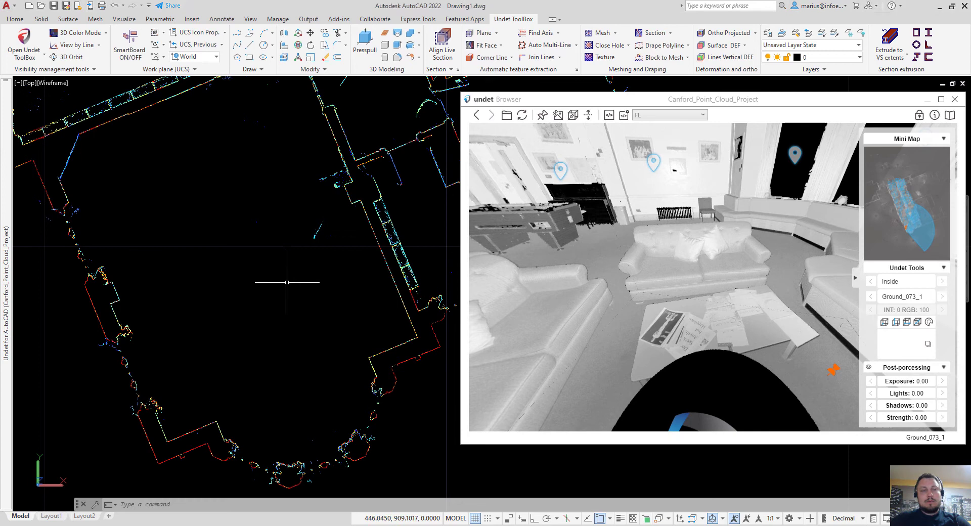
pyautogui.moveTo(287, 285); pyautogui.dragTo(300, 284, button='middle')
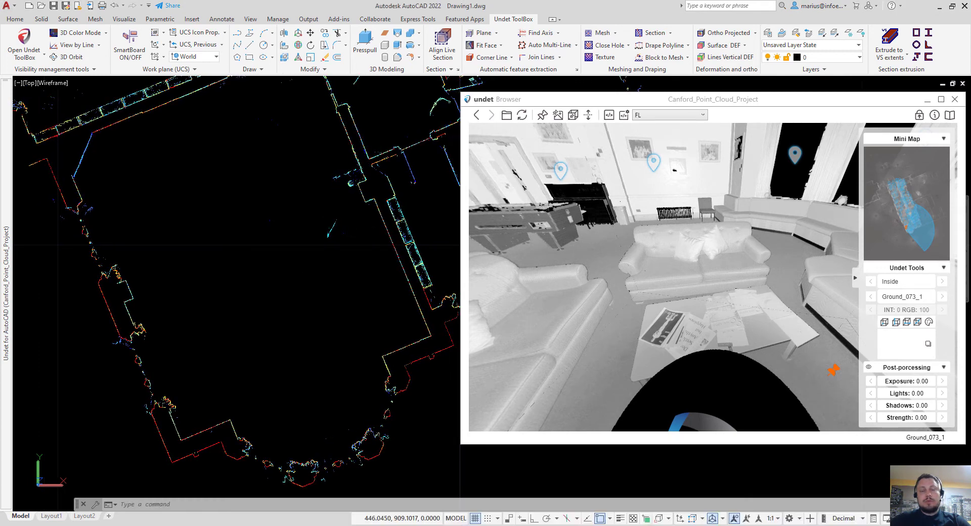
pyautogui.click(625, 116)
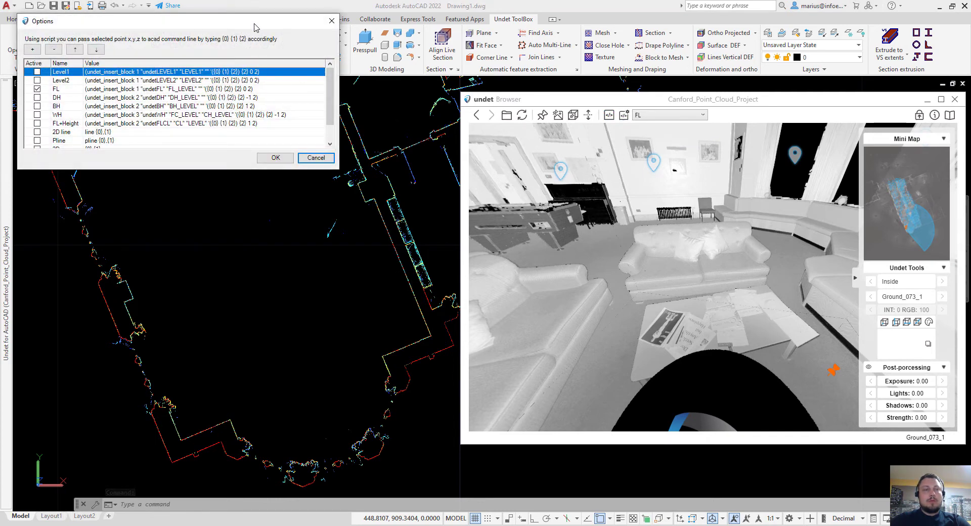
pyautogui.moveTo(255, 28); pyautogui.dragTo(287, 74)
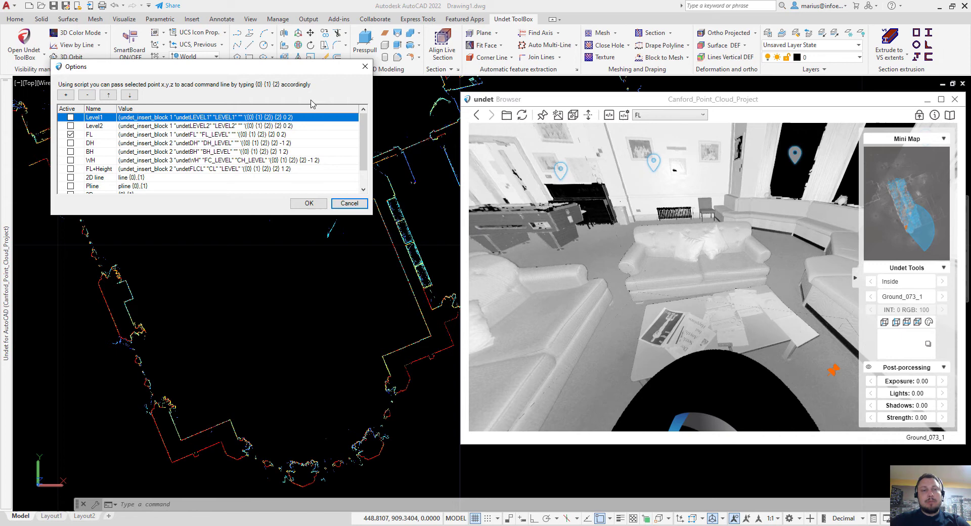
pyautogui.click(364, 70)
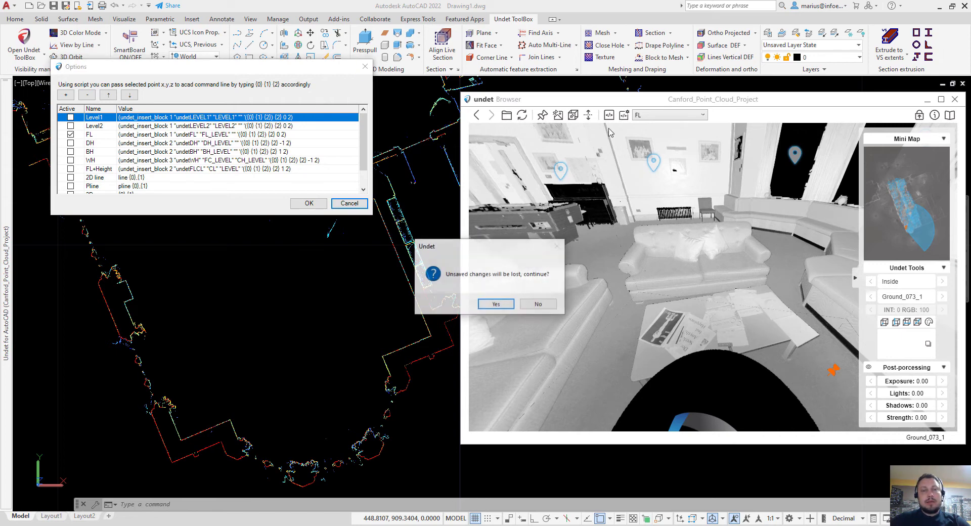
pyautogui.click(495, 308)
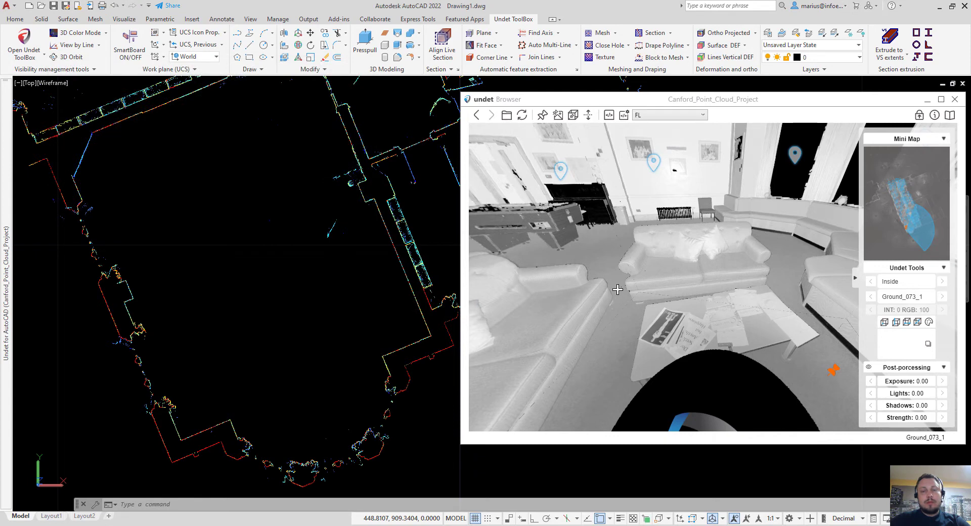
# Activate the FL script and insert floor-level labels at two floor points beside the sofas in the Ground_073_1 scan.
pyautogui.moveTo(618, 289); pyautogui.dragTo(623, 314)
pyautogui.click(611, 121)
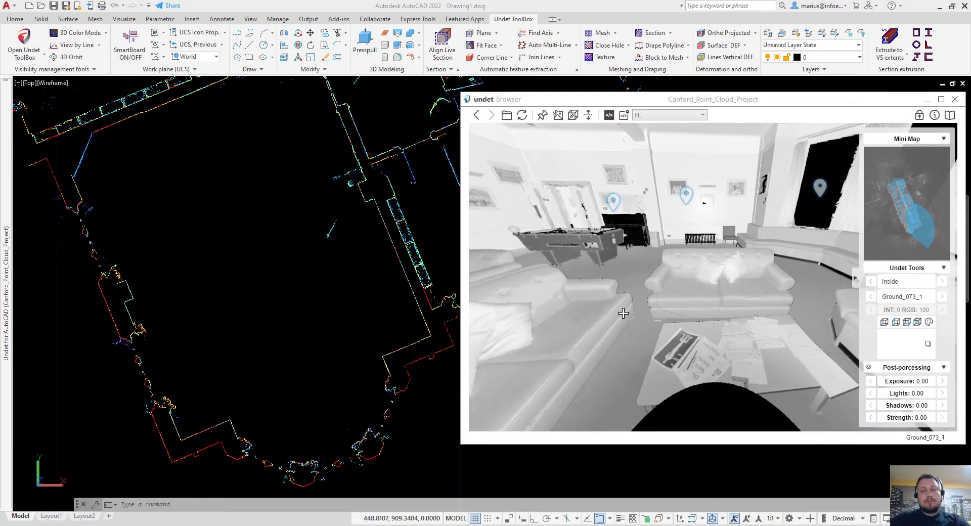
pyautogui.click(614, 382)
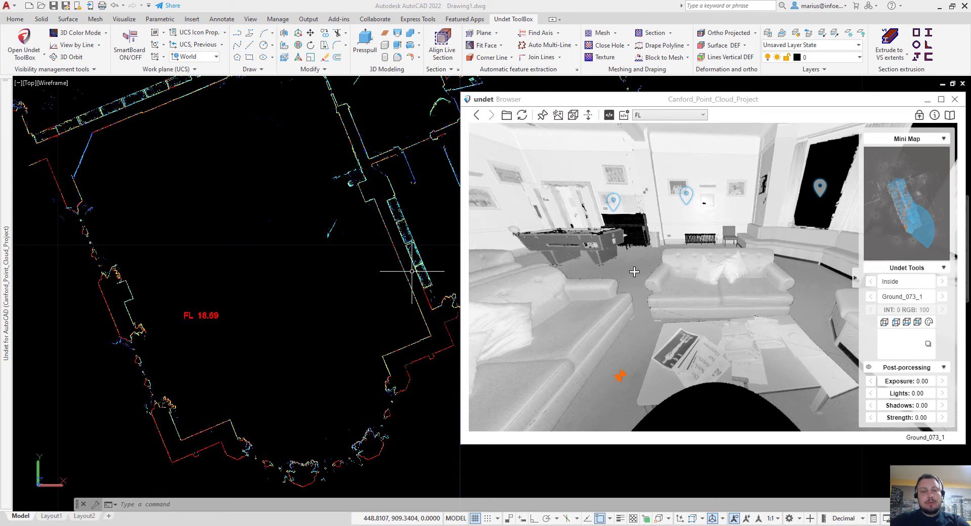
pyautogui.click(630, 272)
# Insert three more FL labels at floor points by the bay bench, near the radiator and in front of the pool table.
pyautogui.moveTo(801, 290); pyautogui.dragTo(688, 252)
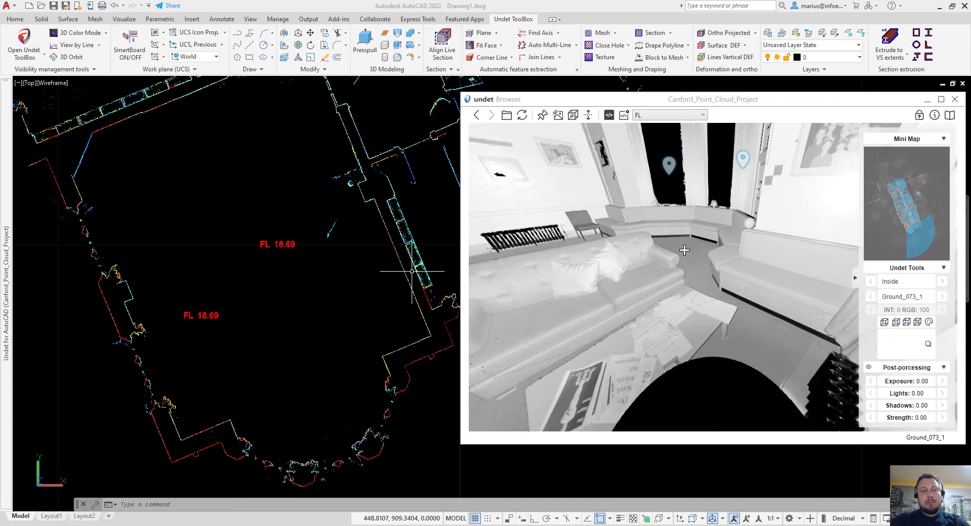
pyautogui.click(684, 250)
pyautogui.click(768, 337)
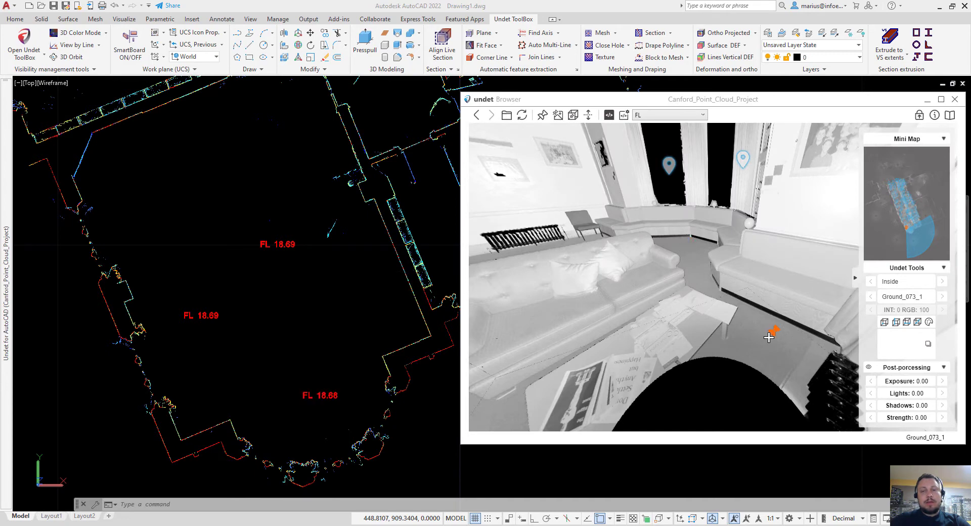
pyautogui.moveTo(768, 337); pyautogui.dragTo(726, 329)
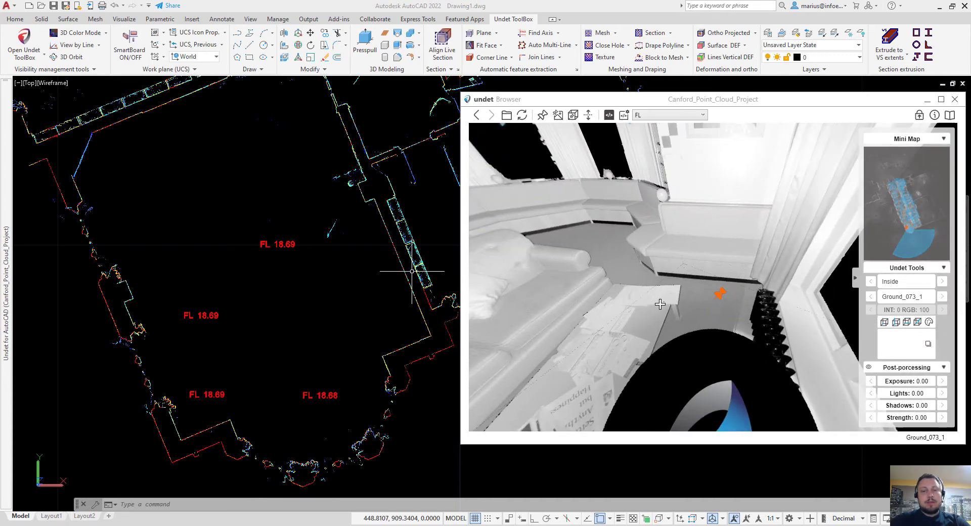
pyautogui.moveTo(659, 304); pyautogui.dragTo(639, 284)
pyautogui.click(641, 276)
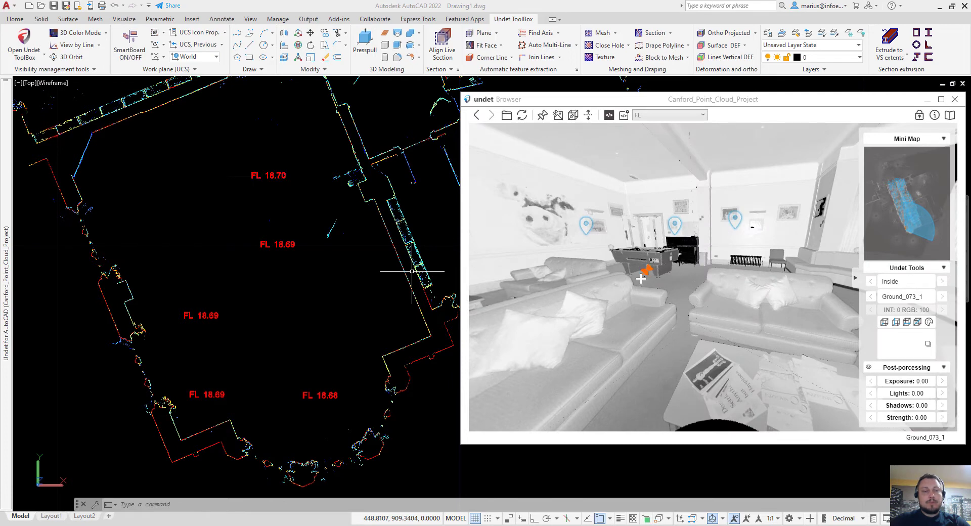
pyautogui.click(352, 274)
pyautogui.moveTo(283, 317)
pyautogui.mouseDown(button='middle')
pyautogui.moveTo(296, 287)
pyautogui.moveTo(288, 300)
pyautogui.mouseUp(button='middle')
pyautogui.scroll(2, 290, 300)
pyautogui.press('Escape')
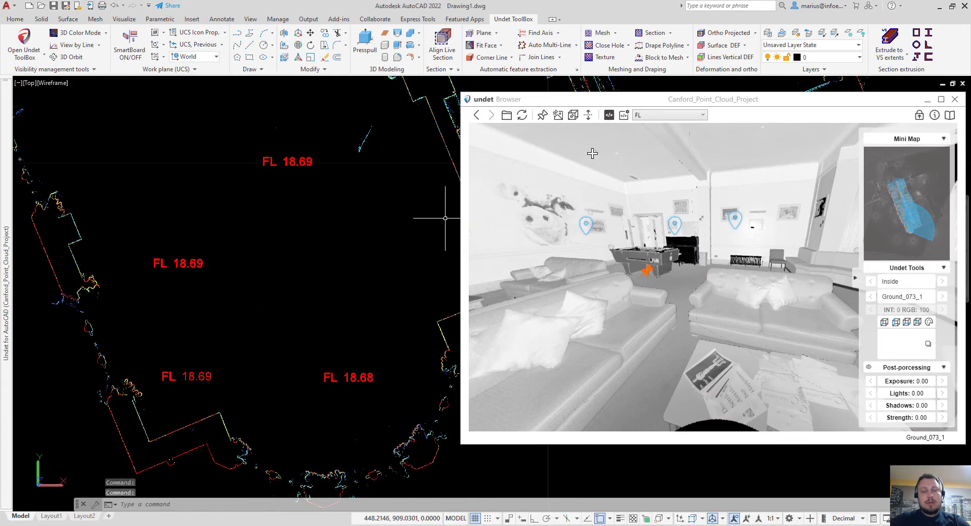
# Switch to the FL+Height script and insert a floor level with room height from a floor point and a ceiling point.
pyautogui.click(663, 117)
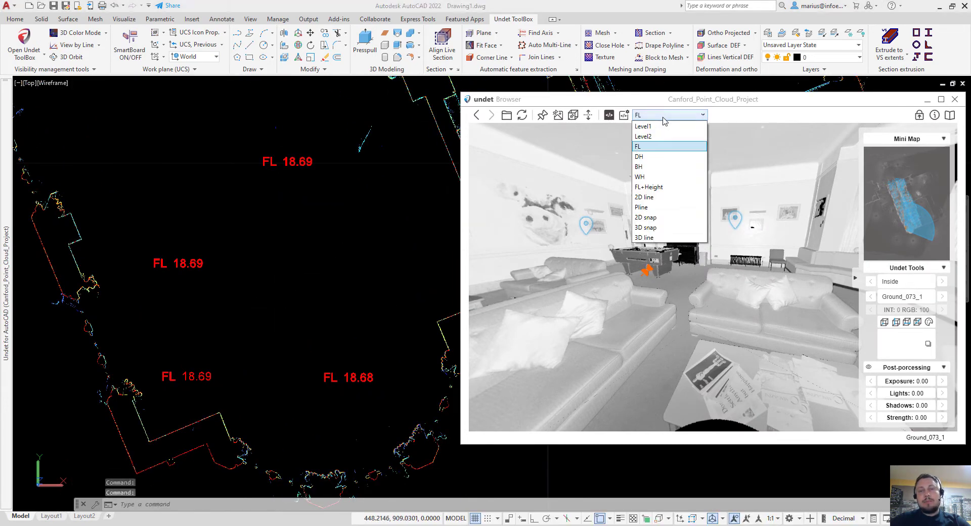
pyautogui.click(656, 188)
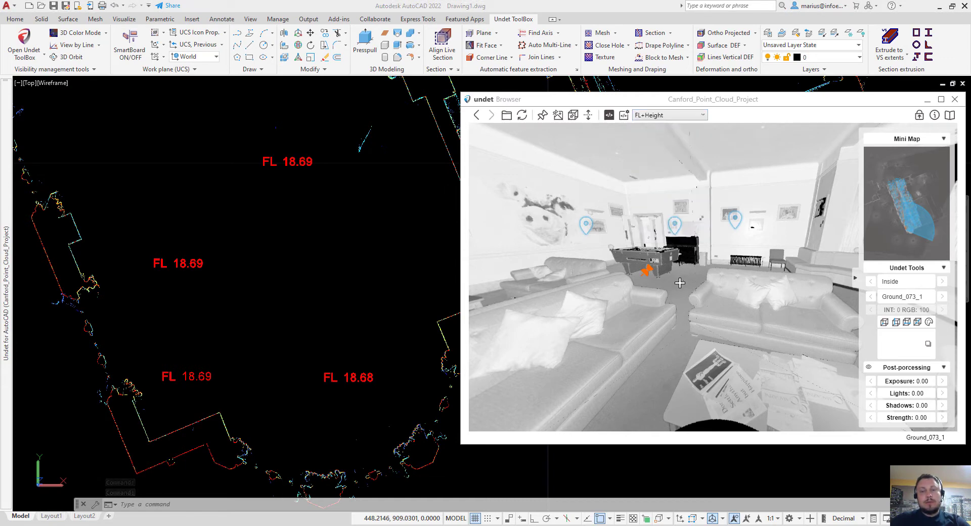
pyautogui.click(668, 349)
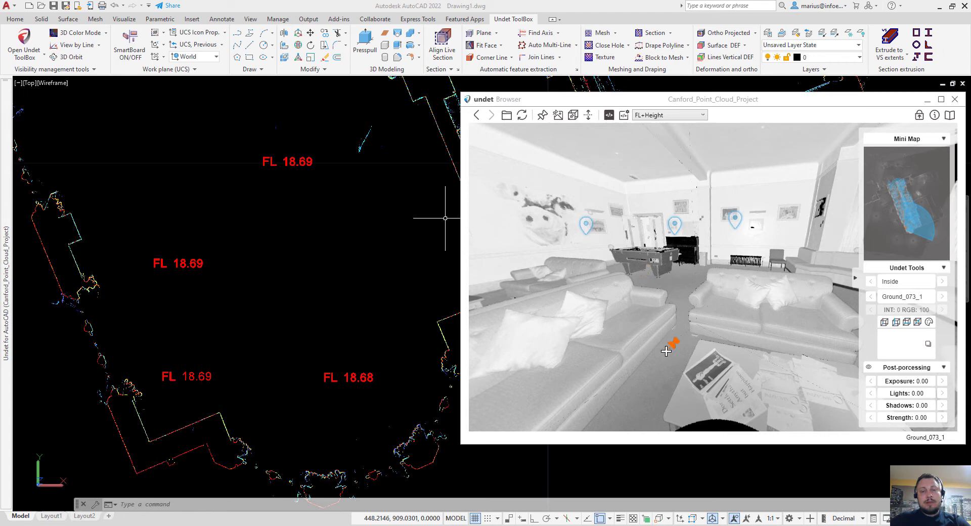
pyautogui.moveTo(710, 243); pyautogui.dragTo(675, 307)
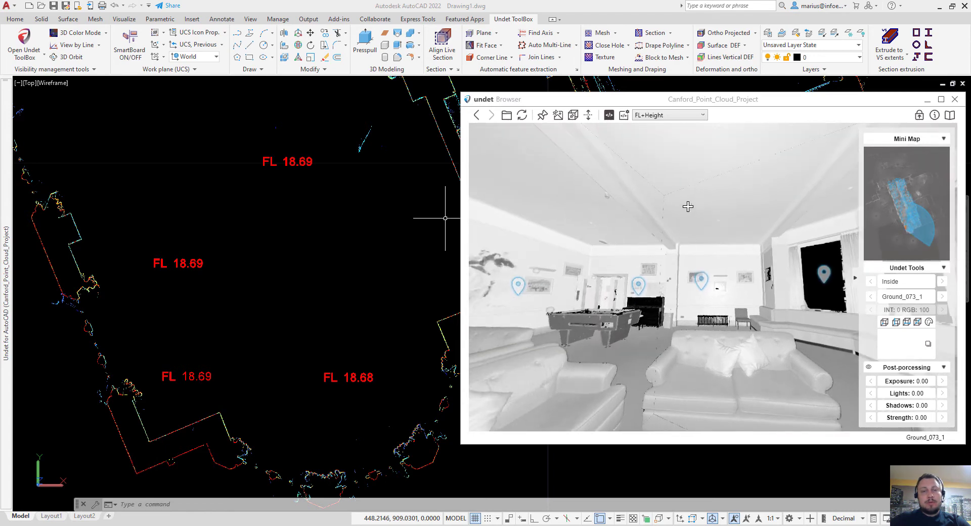
pyautogui.click(688, 206)
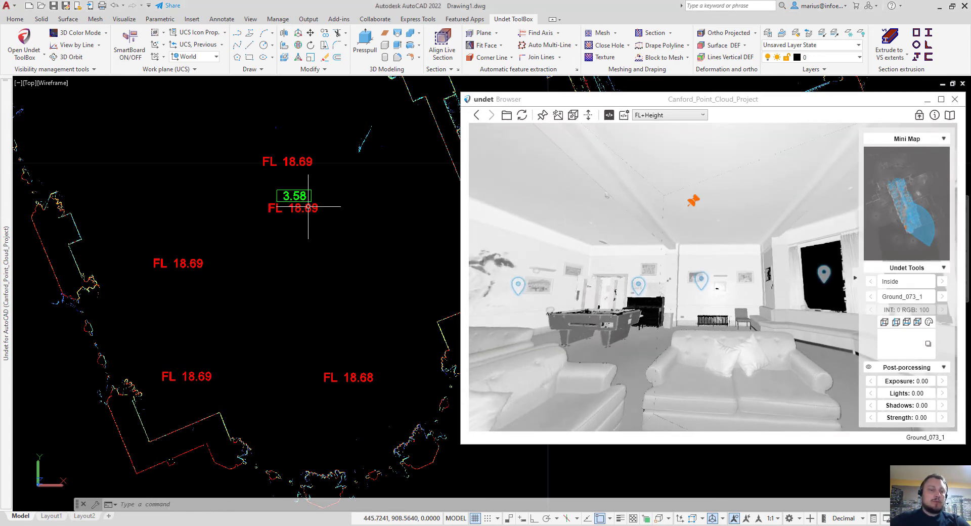
# Switch the scan view from the sofa area to the Ground_071_1 scan beside the double doors.
pyautogui.scroll(2, 293, 199)
pyautogui.moveTo(280, 198)
pyautogui.mouseDown(button='middle')
pyautogui.moveTo(325, 246)
pyautogui.moveTo(284, 247)
pyautogui.moveTo(282, 327)
pyautogui.moveTo(296, 237)
pyautogui.mouseUp(button='middle')
pyautogui.scroll(-4, 325, 248)
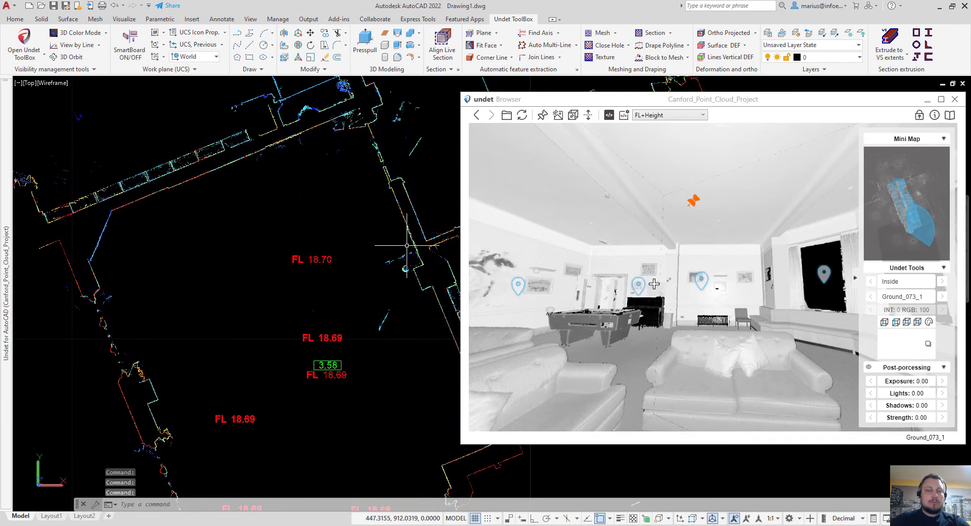
pyautogui.moveTo(576, 289); pyautogui.dragTo(631, 257)
pyautogui.click(609, 256)
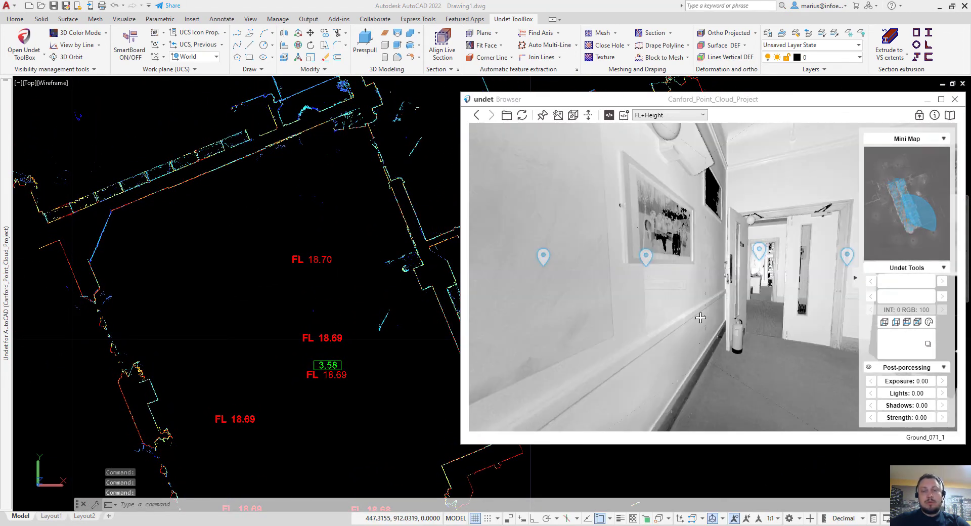
# Activate the DH script and insert a door-height label from a floor point before the double doors and the underside of the door frame.
pyautogui.click(668, 114)
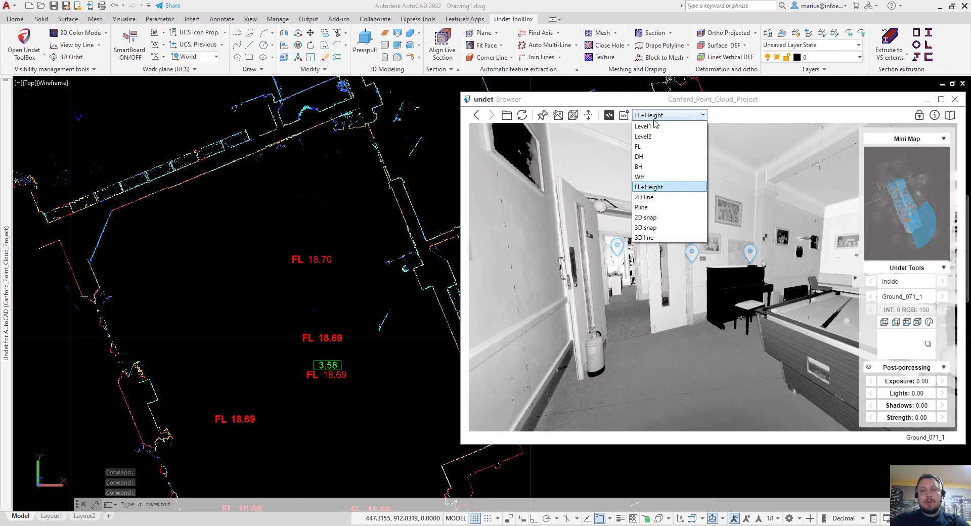
pyautogui.click(641, 156)
pyautogui.moveTo(662, 269); pyautogui.dragTo(686, 245)
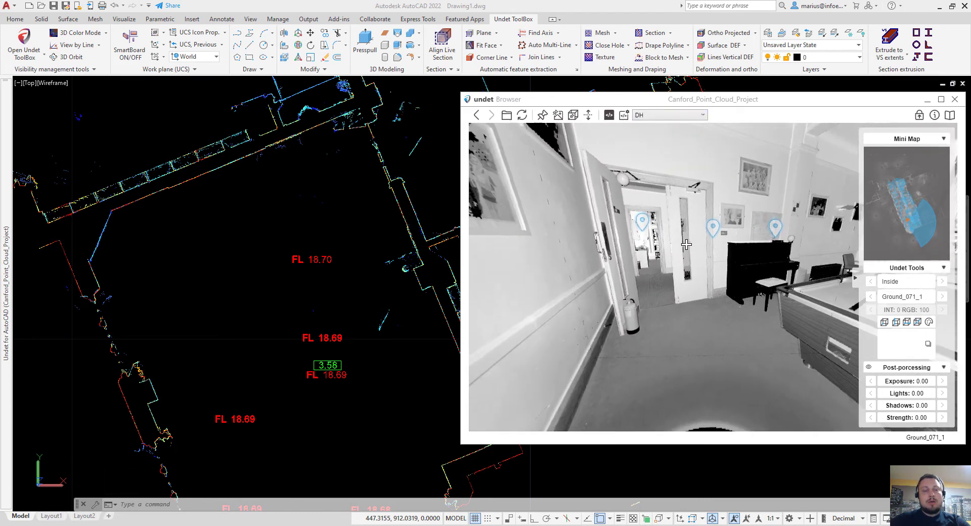
pyautogui.click(673, 317)
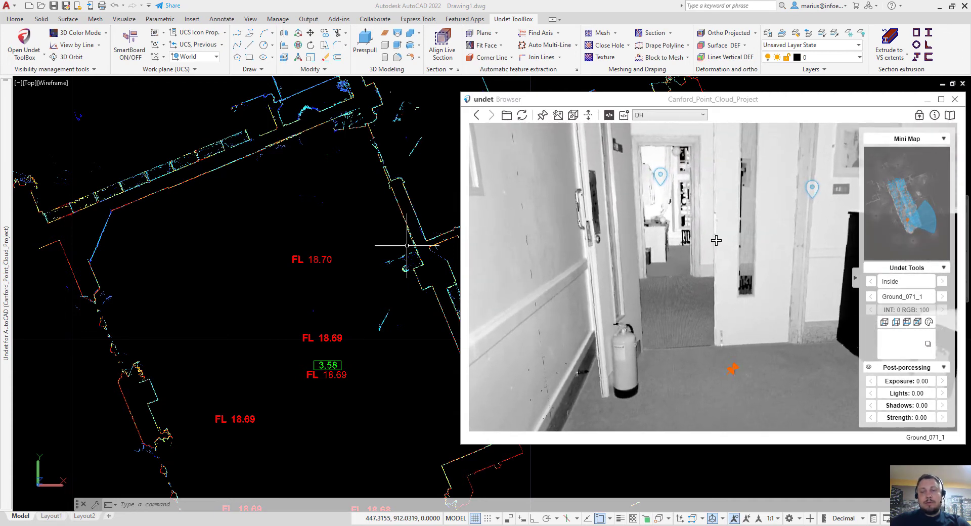
pyautogui.click(727, 203)
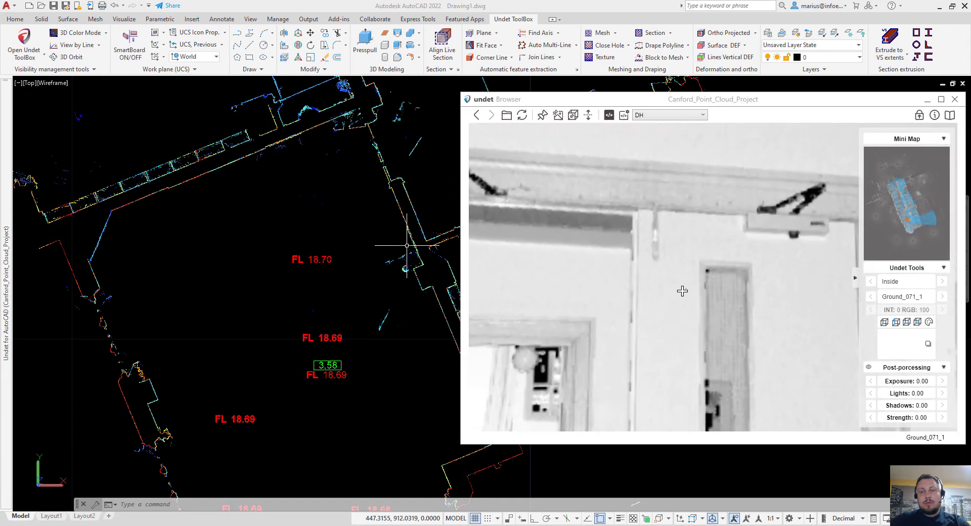
pyautogui.click(677, 205)
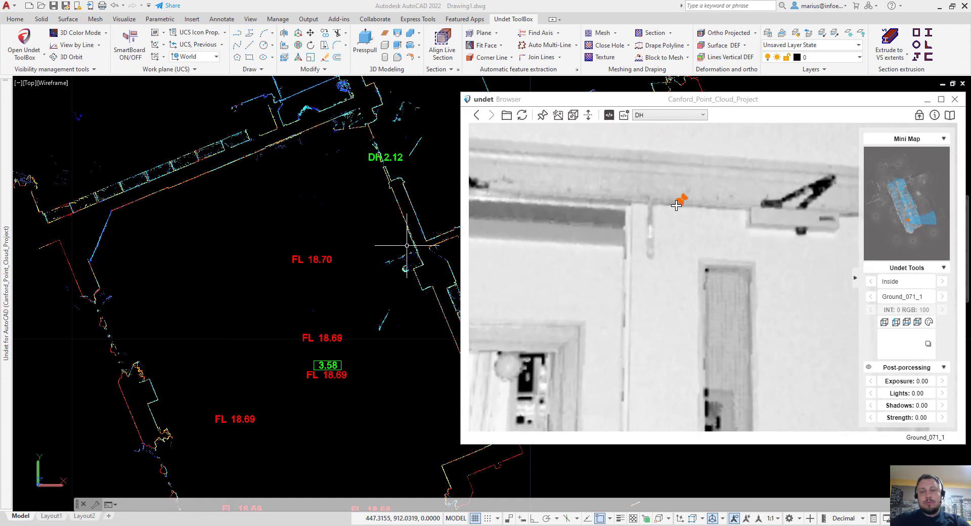
pyautogui.click(350, 210)
pyautogui.scroll(5, 394, 146)
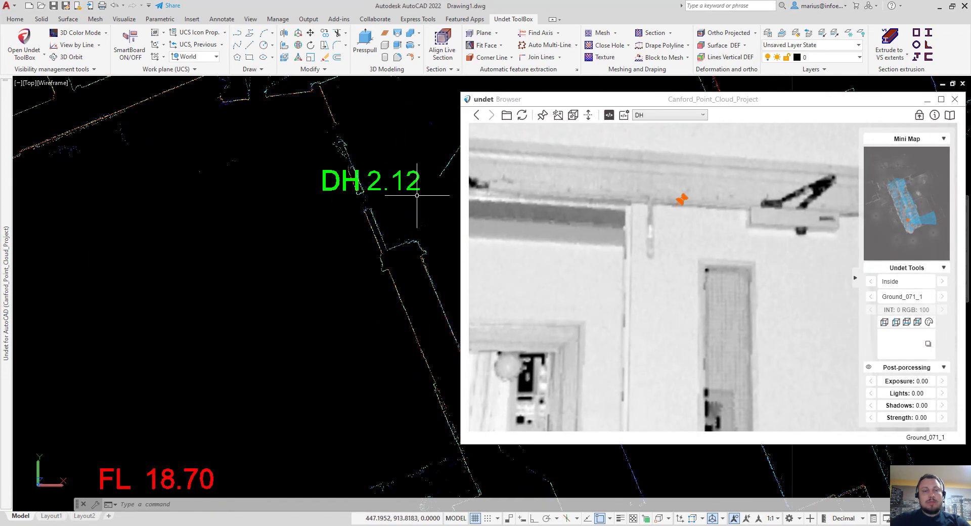
pyautogui.moveTo(377, 211); pyautogui.dragTo(307, 225, button='middle')
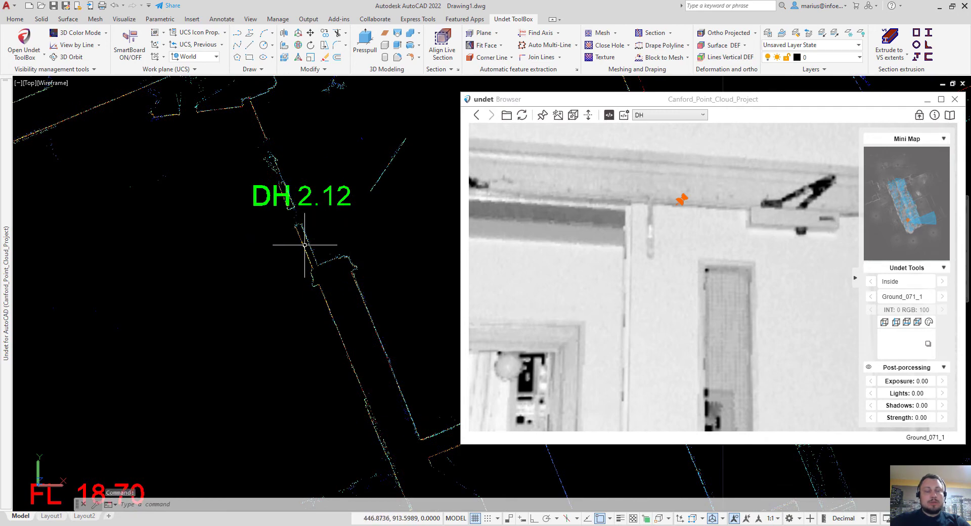
# Return to the Ground_073_1 scan and turn the view toward the window sill above the radiator.
pyautogui.scroll(-6, 284, 251)
pyautogui.scroll(-2, 284, 253)
pyautogui.scroll(3, 247, 337)
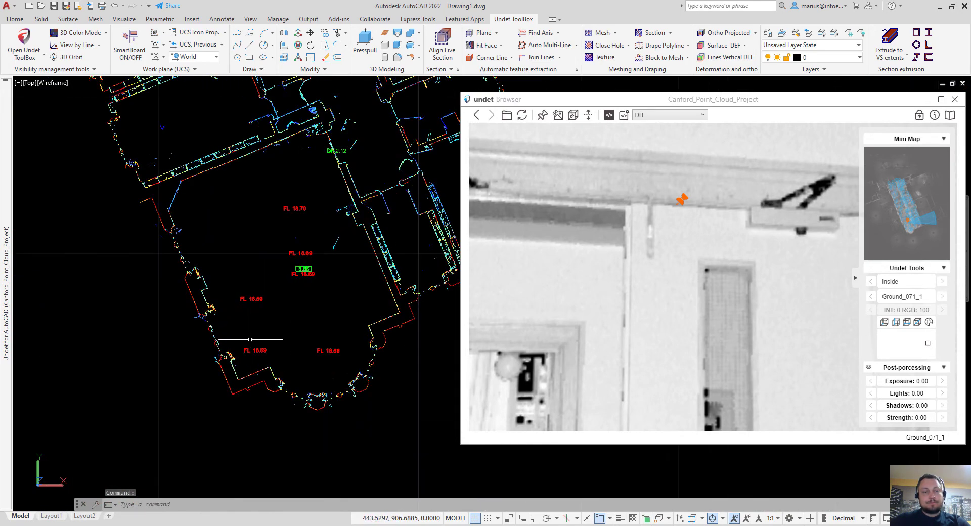
pyautogui.moveTo(267, 334); pyautogui.dragTo(269, 324, button='middle')
pyautogui.moveTo(727, 346); pyautogui.dragTo(605, 269)
pyautogui.scroll(-7, 606, 271)
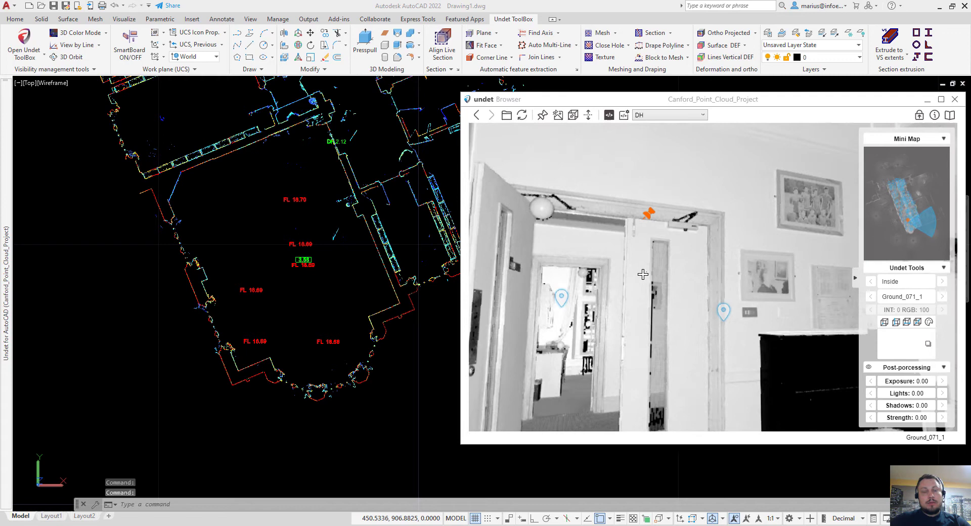
pyautogui.moveTo(748, 304); pyautogui.dragTo(596, 288)
pyautogui.click(773, 315)
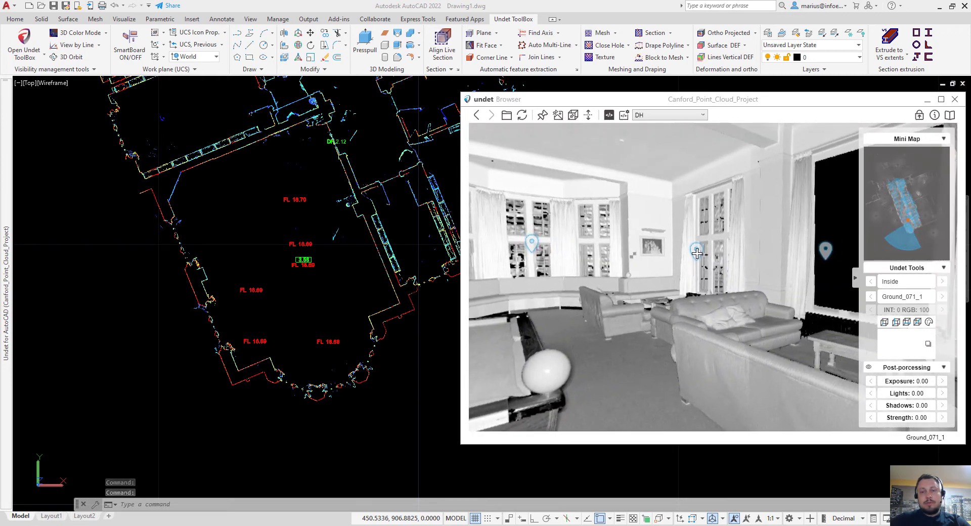
pyautogui.moveTo(692, 258); pyautogui.dragTo(626, 213)
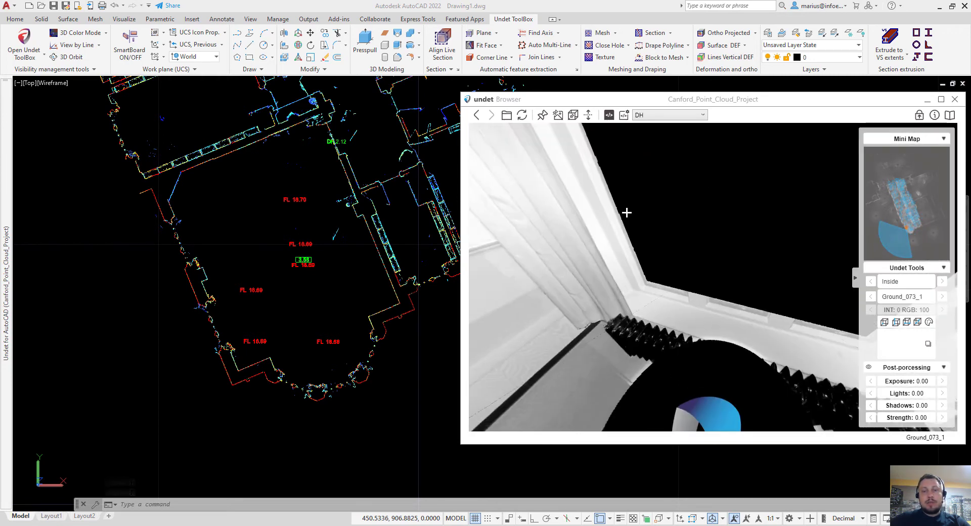
# Activate the WH script and insert window-height labels from a floor point, the window sill and the window head.
pyautogui.click(681, 118)
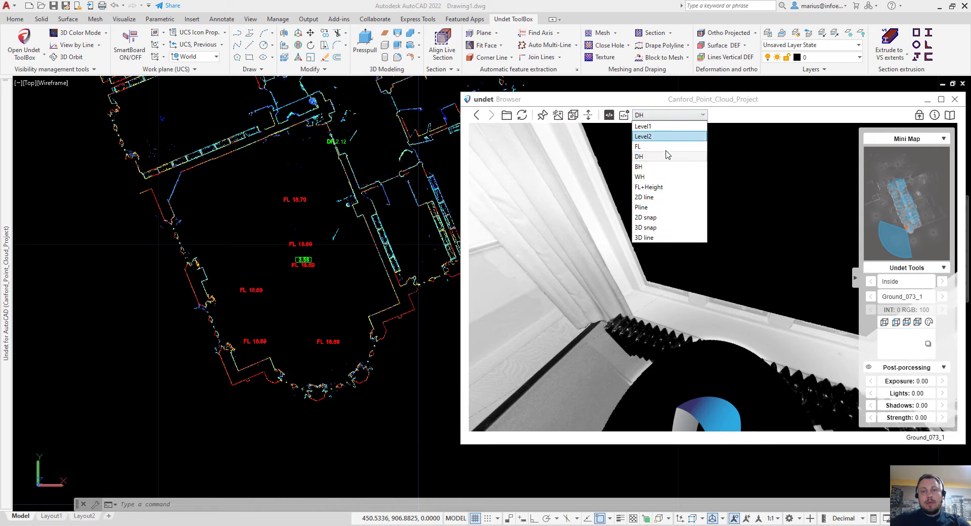
pyautogui.click(656, 180)
pyautogui.moveTo(569, 209); pyautogui.dragTo(795, 380)
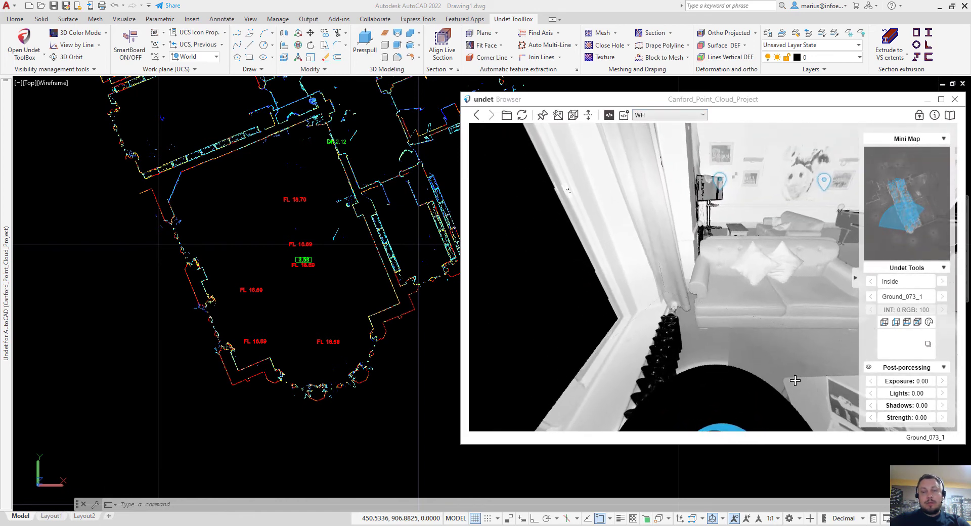
pyautogui.click(754, 351)
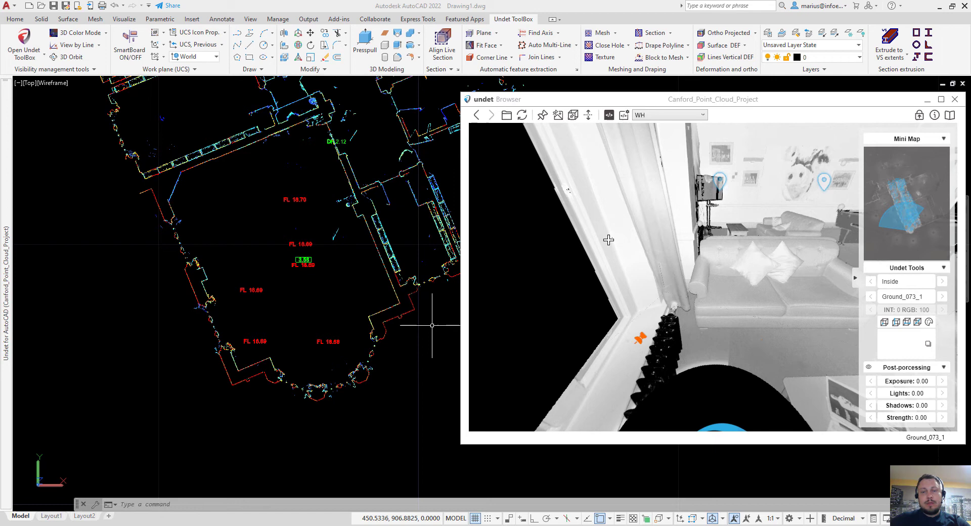
pyautogui.moveTo(603, 226); pyautogui.dragTo(721, 303)
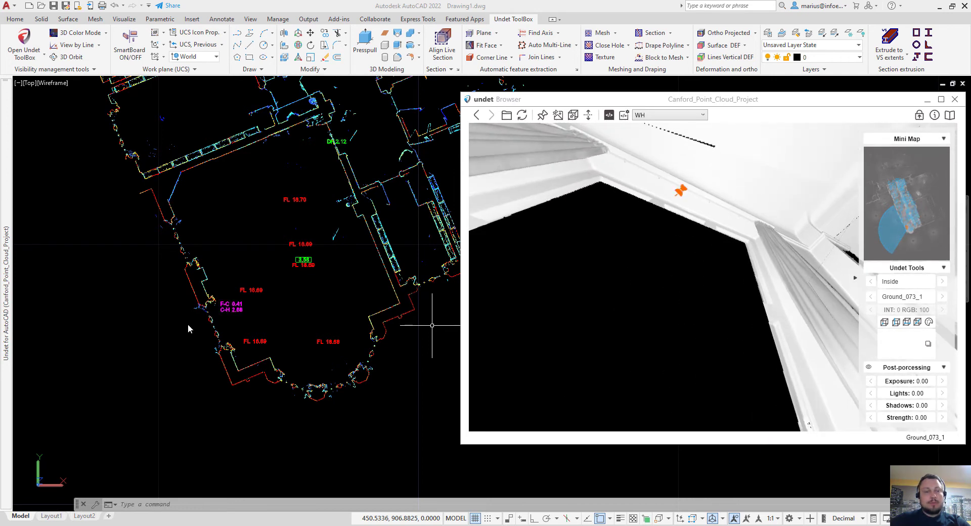
pyautogui.scroll(6, 225, 311)
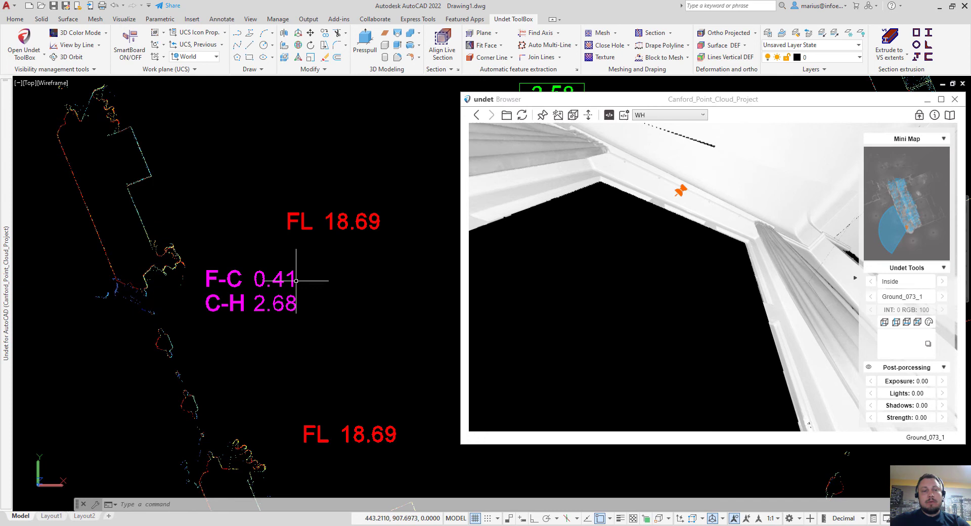
pyautogui.moveTo(638, 343); pyautogui.dragTo(635, 277)
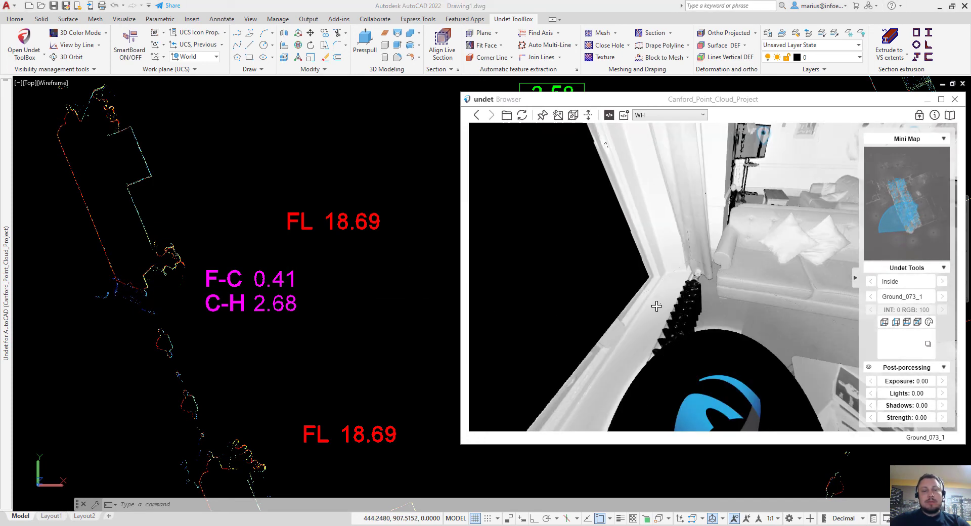
pyautogui.moveTo(667, 157); pyautogui.dragTo(700, 328)
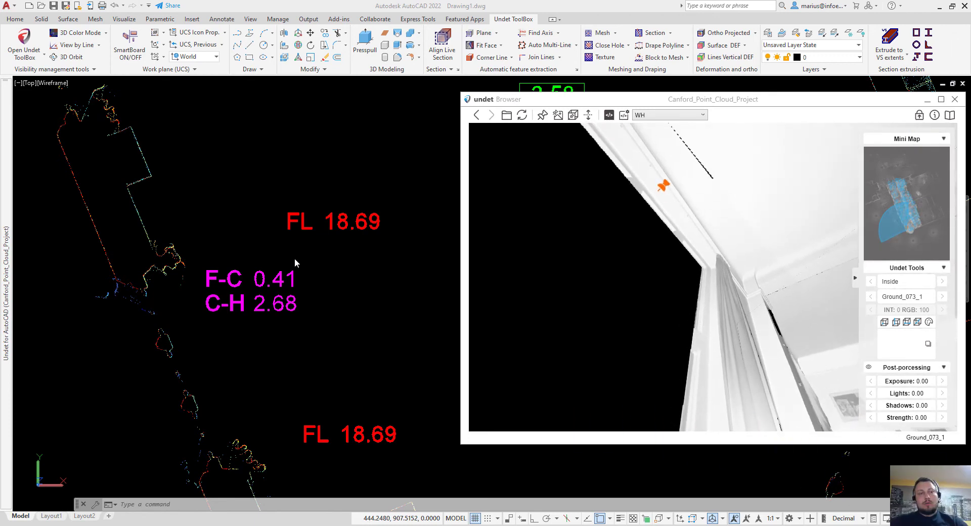
pyautogui.scroll(-5, 288, 255)
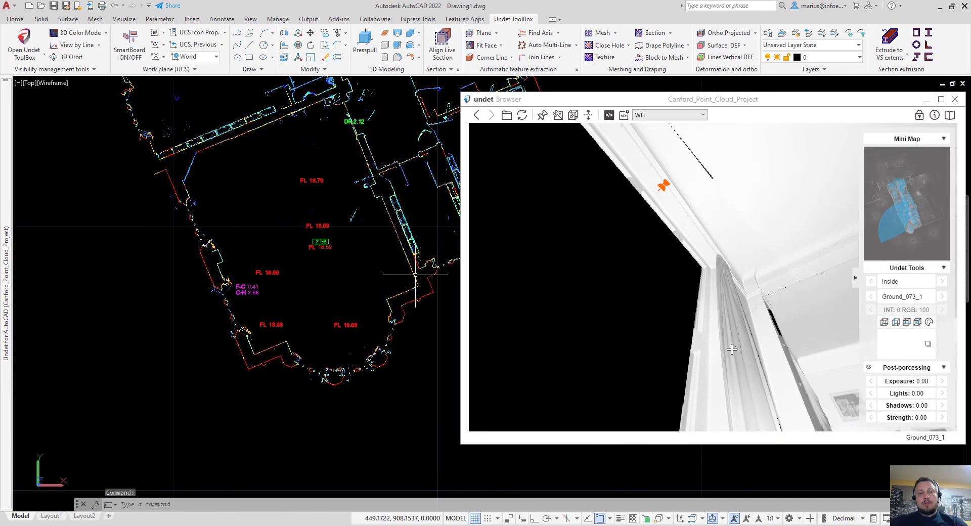
# Activate the BH script and insert a beam-height label from a floor point near the pool table and the underside of the ceiling beam.
pyautogui.moveTo(731, 349); pyautogui.dragTo(574, 164)
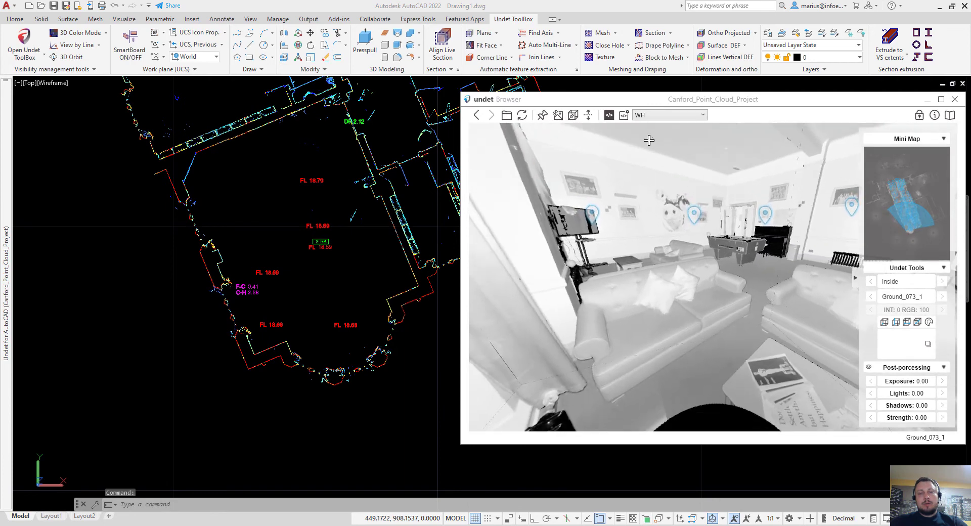
pyautogui.click(662, 116)
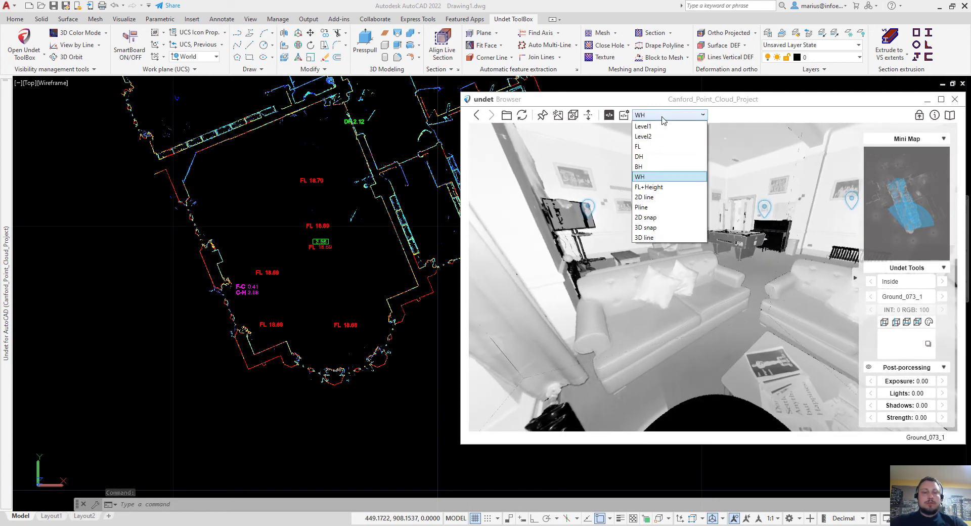
pyautogui.click(639, 167)
pyautogui.moveTo(729, 226); pyautogui.dragTo(639, 231)
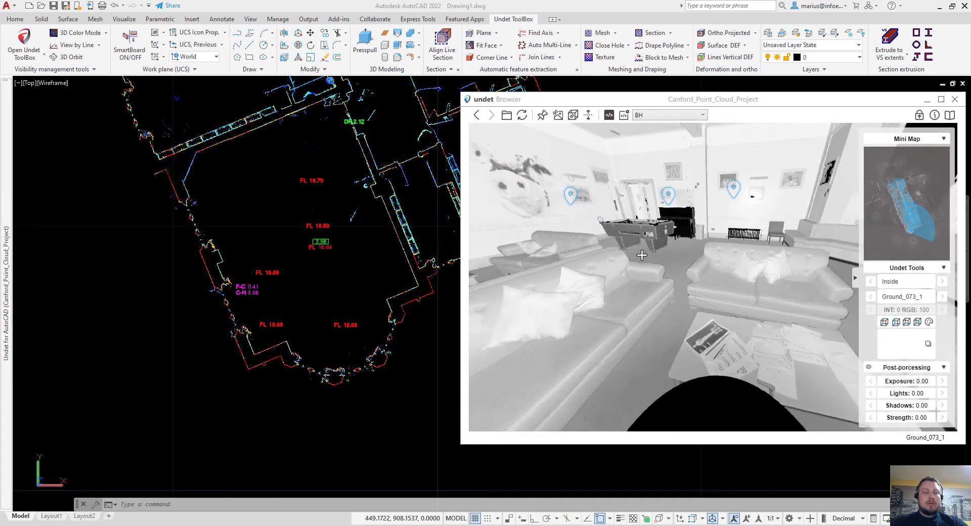
pyautogui.moveTo(645, 150); pyautogui.dragTo(653, 243)
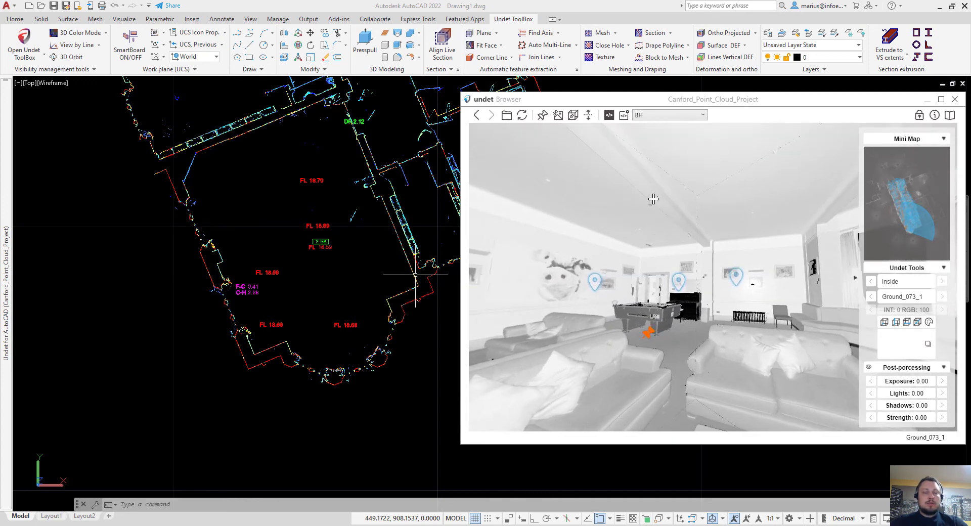
pyautogui.click(653, 198)
pyautogui.scroll(5, 297, 234)
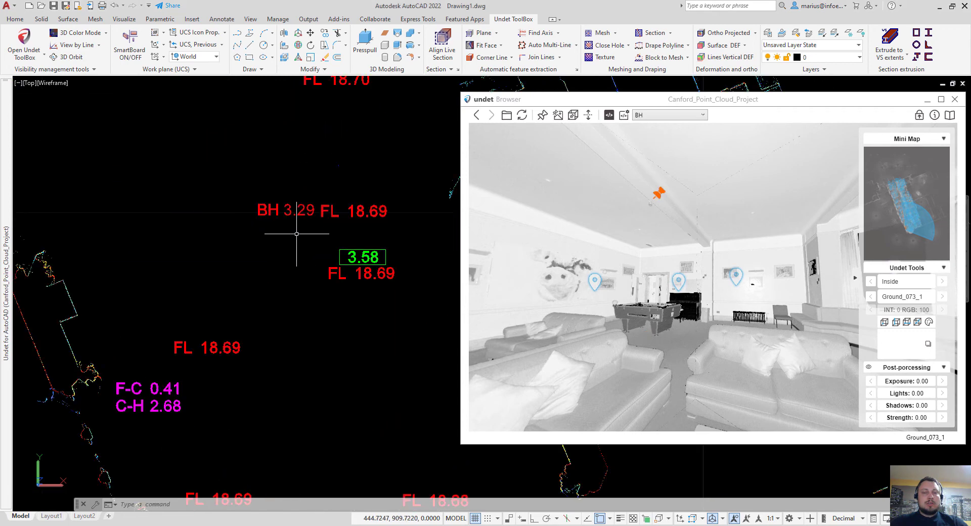
# Turn off the script mode and move the section to the ceiling beam to show its outline in the plan.
pyautogui.click(297, 233)
pyautogui.click(261, 190)
pyautogui.press('Escape')
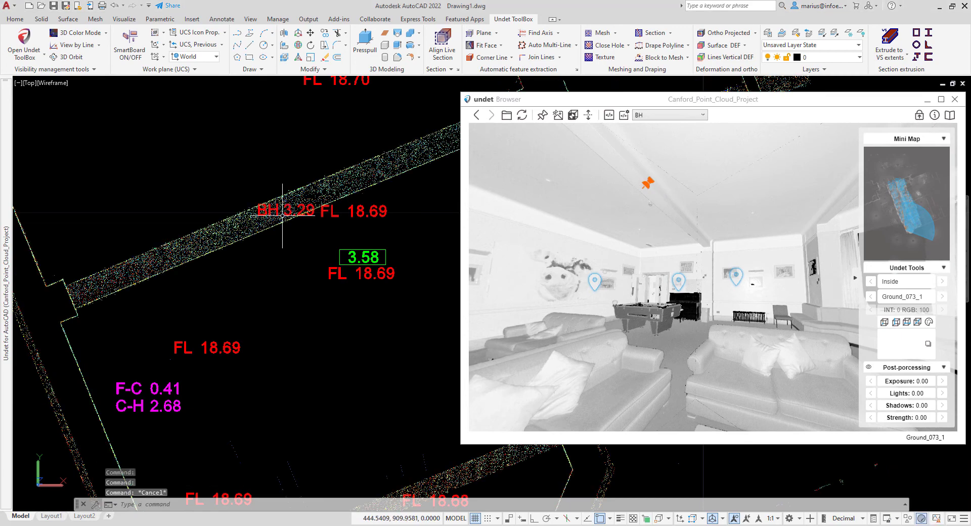
pyautogui.scroll(3, 282, 212)
pyautogui.scroll(-2, 283, 212)
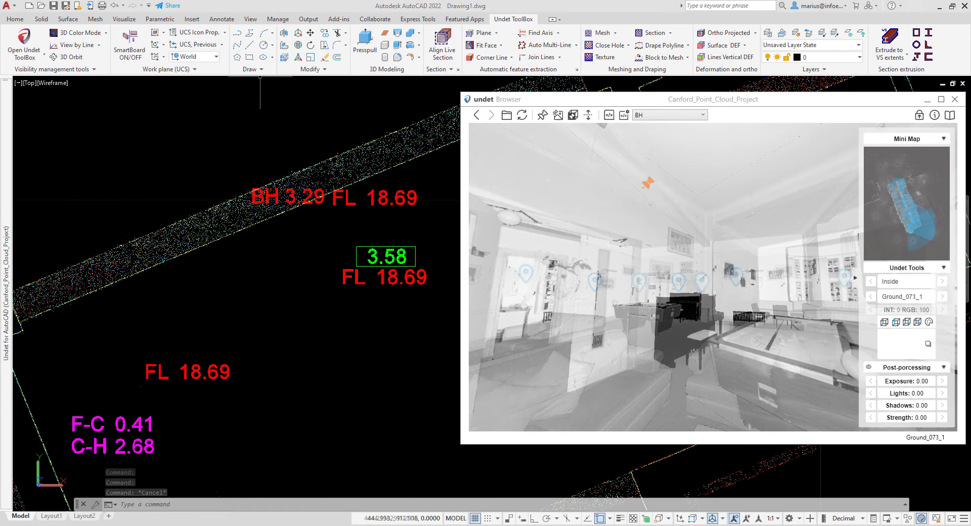